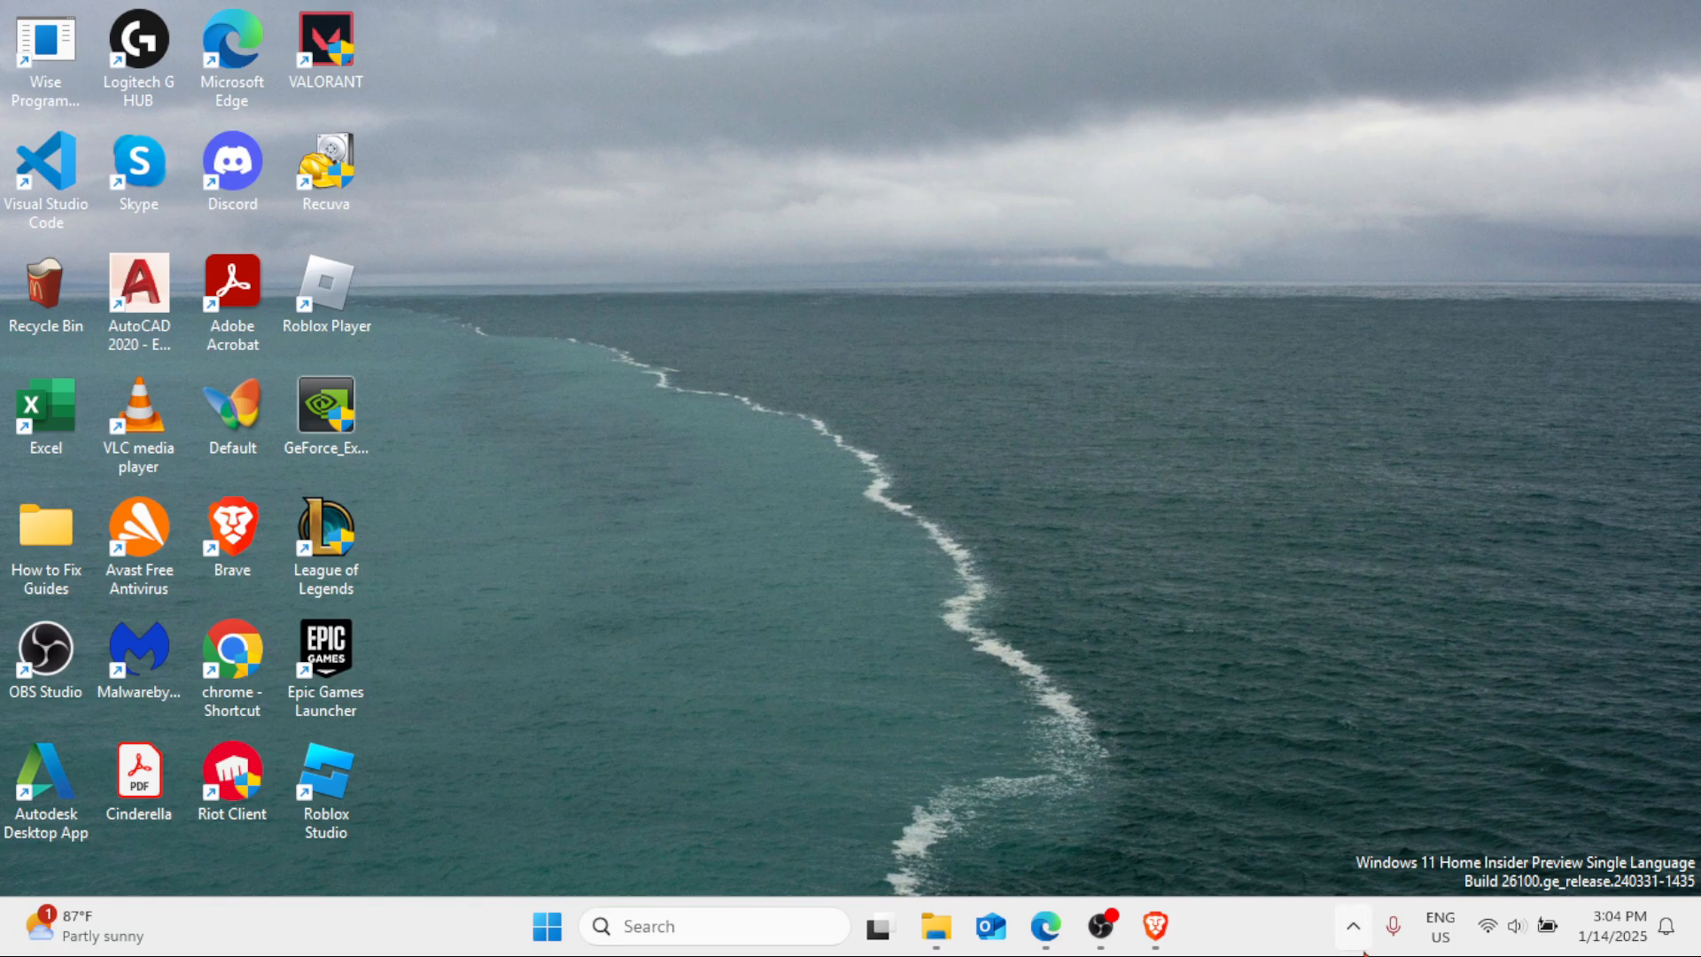
click(1354, 926)
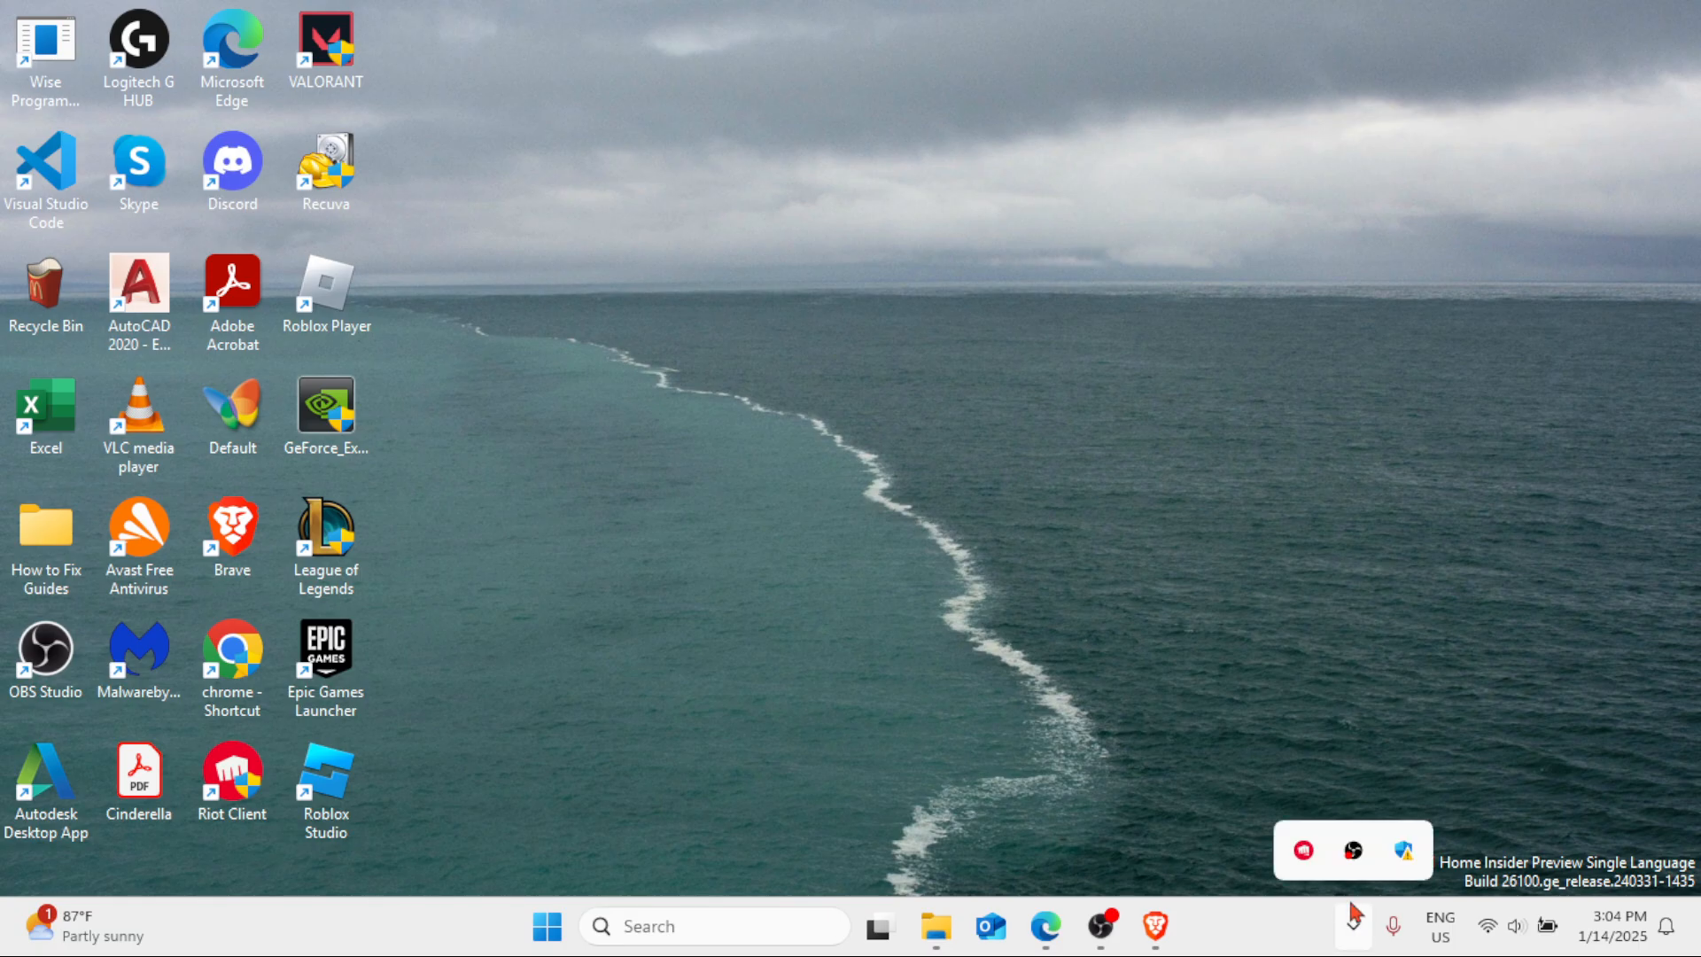
right_click(1348, 854)
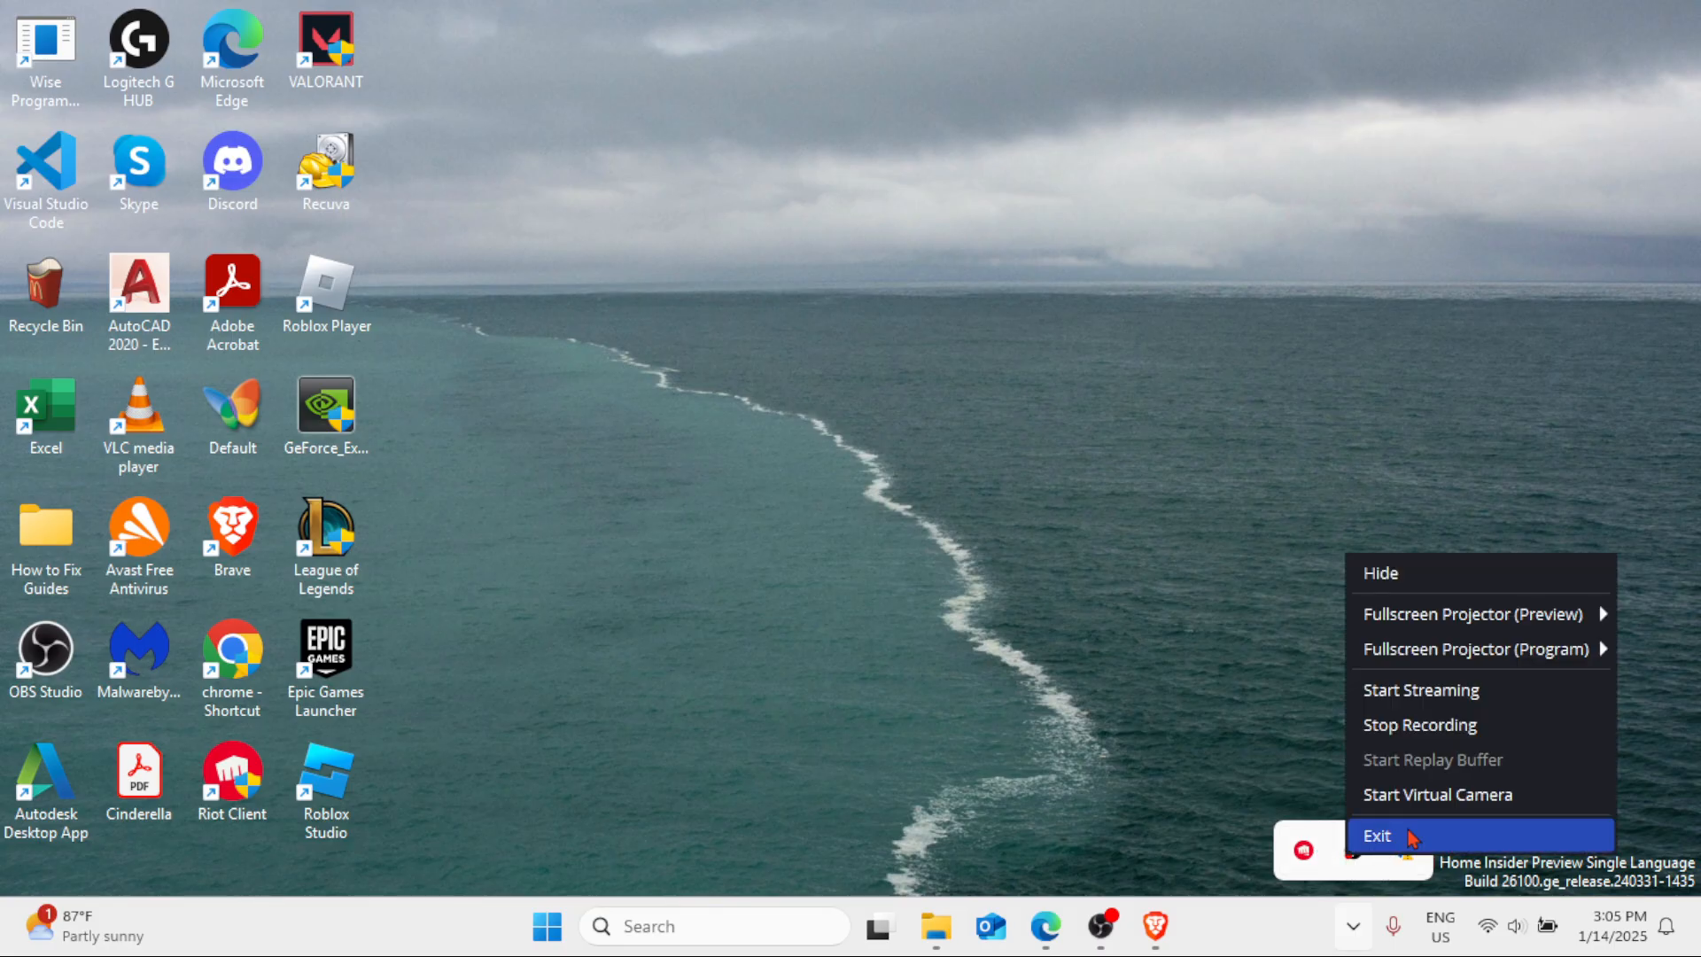
click(1207, 705)
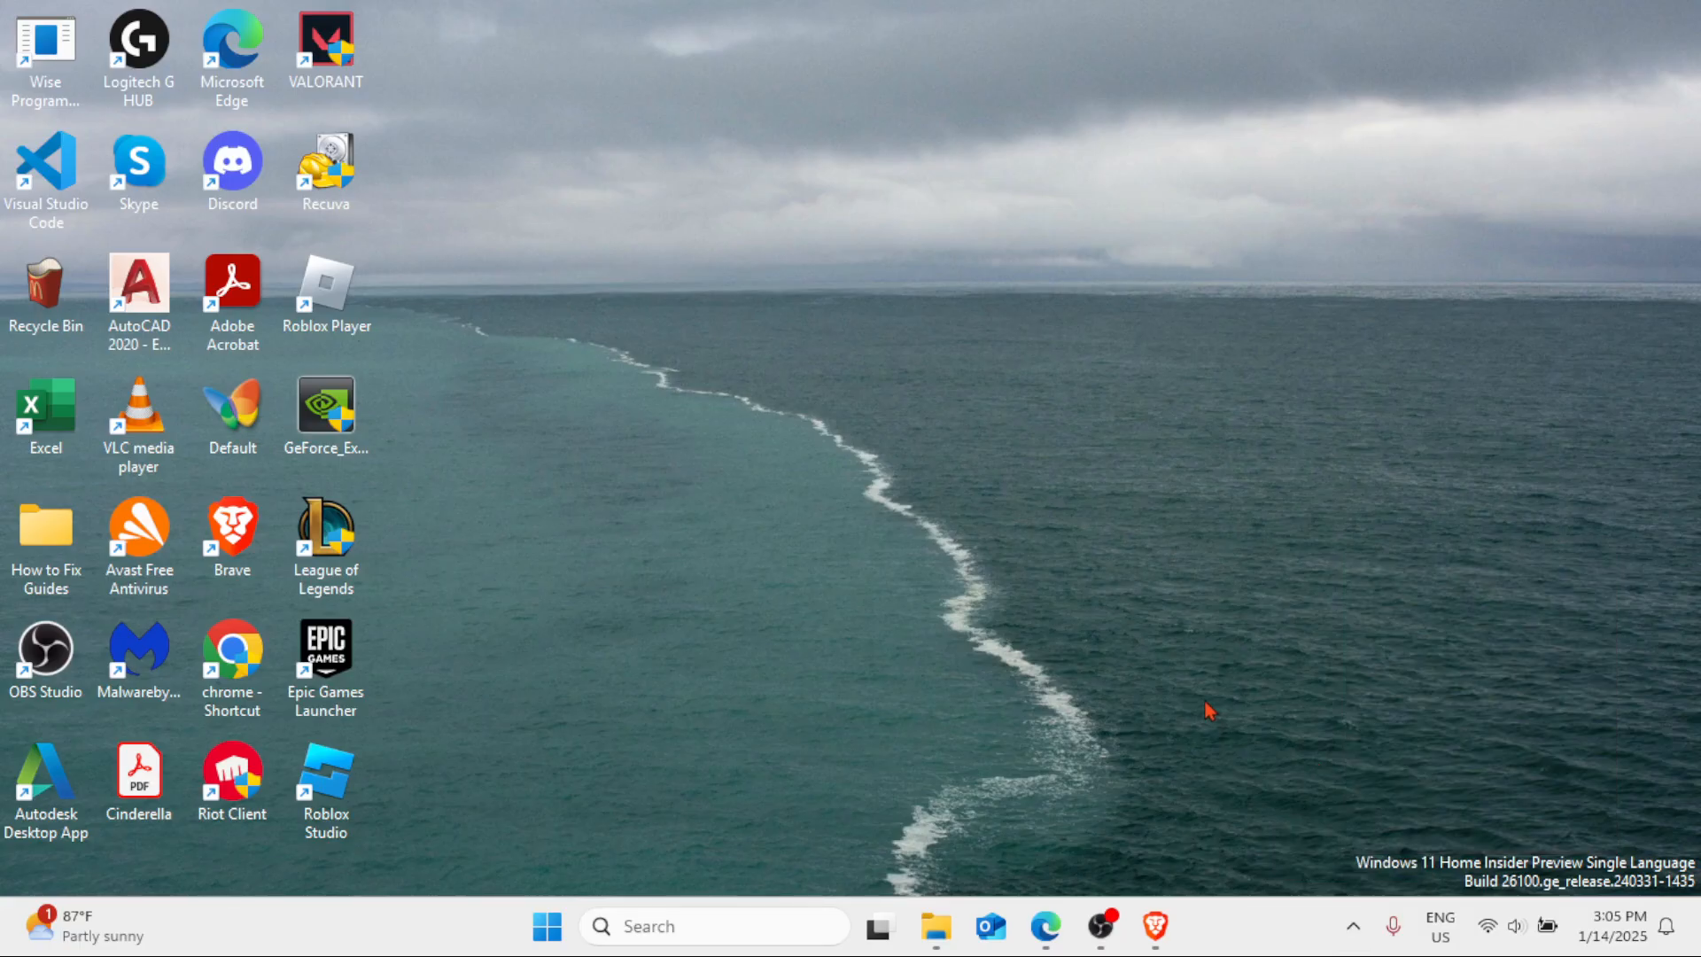
- Open Windows Security and turn off Real-time protection in the Virus & threat protection settings
click(1353, 927)
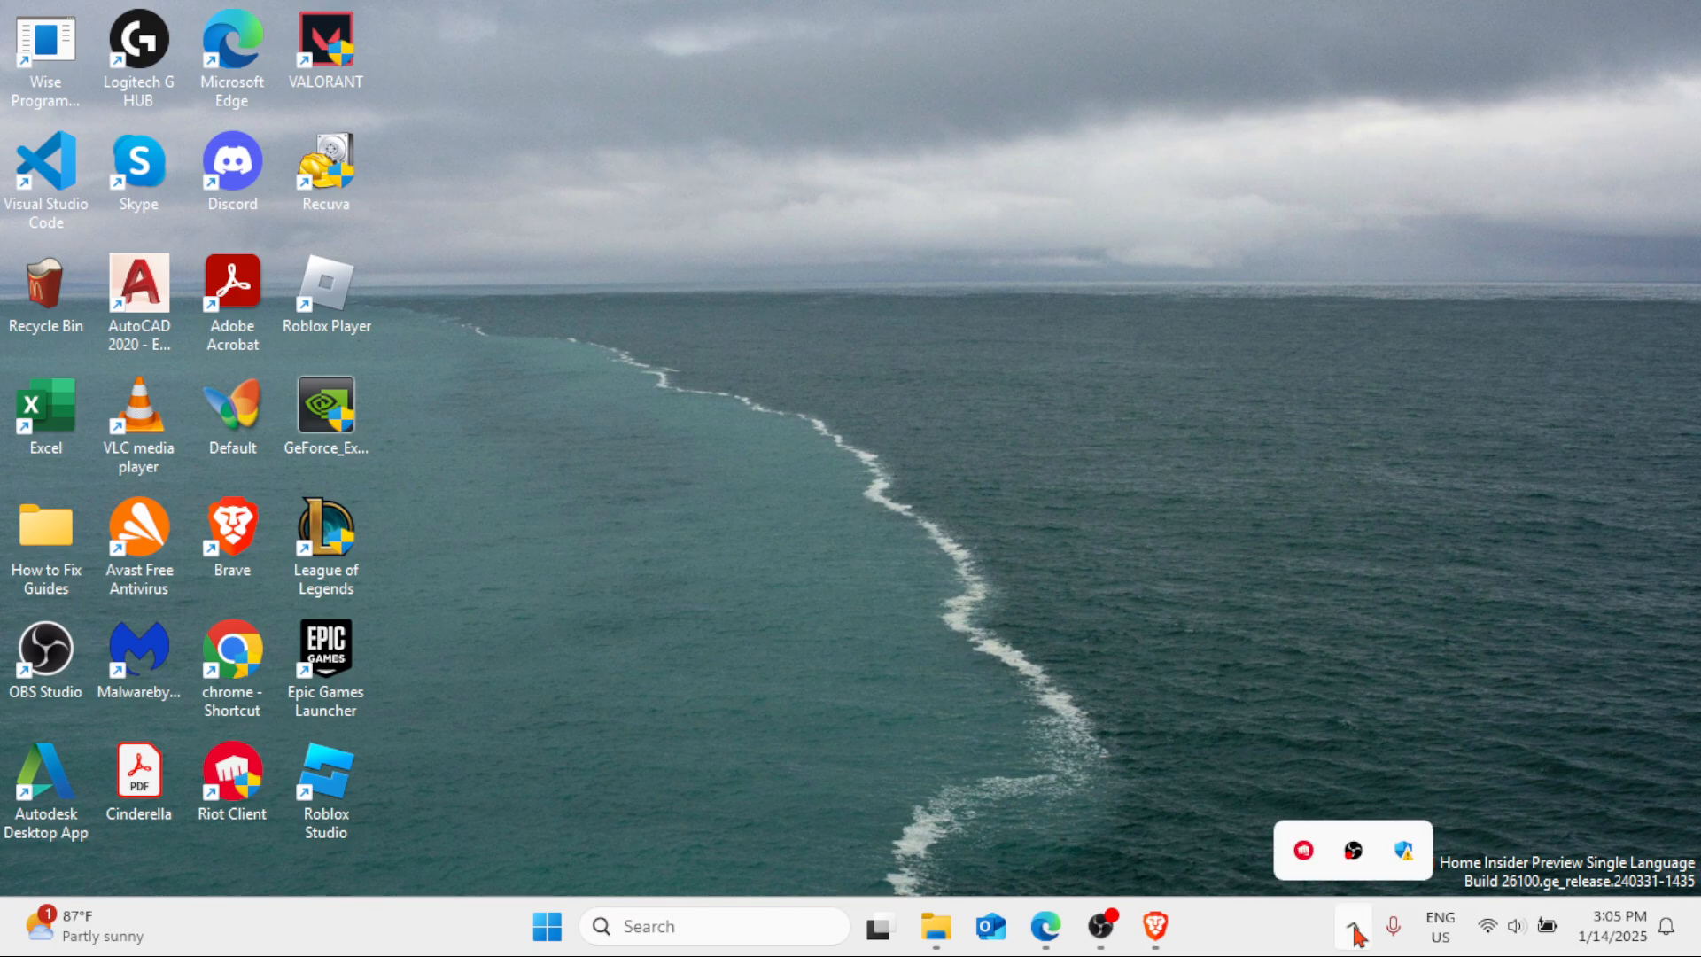
click(1405, 851)
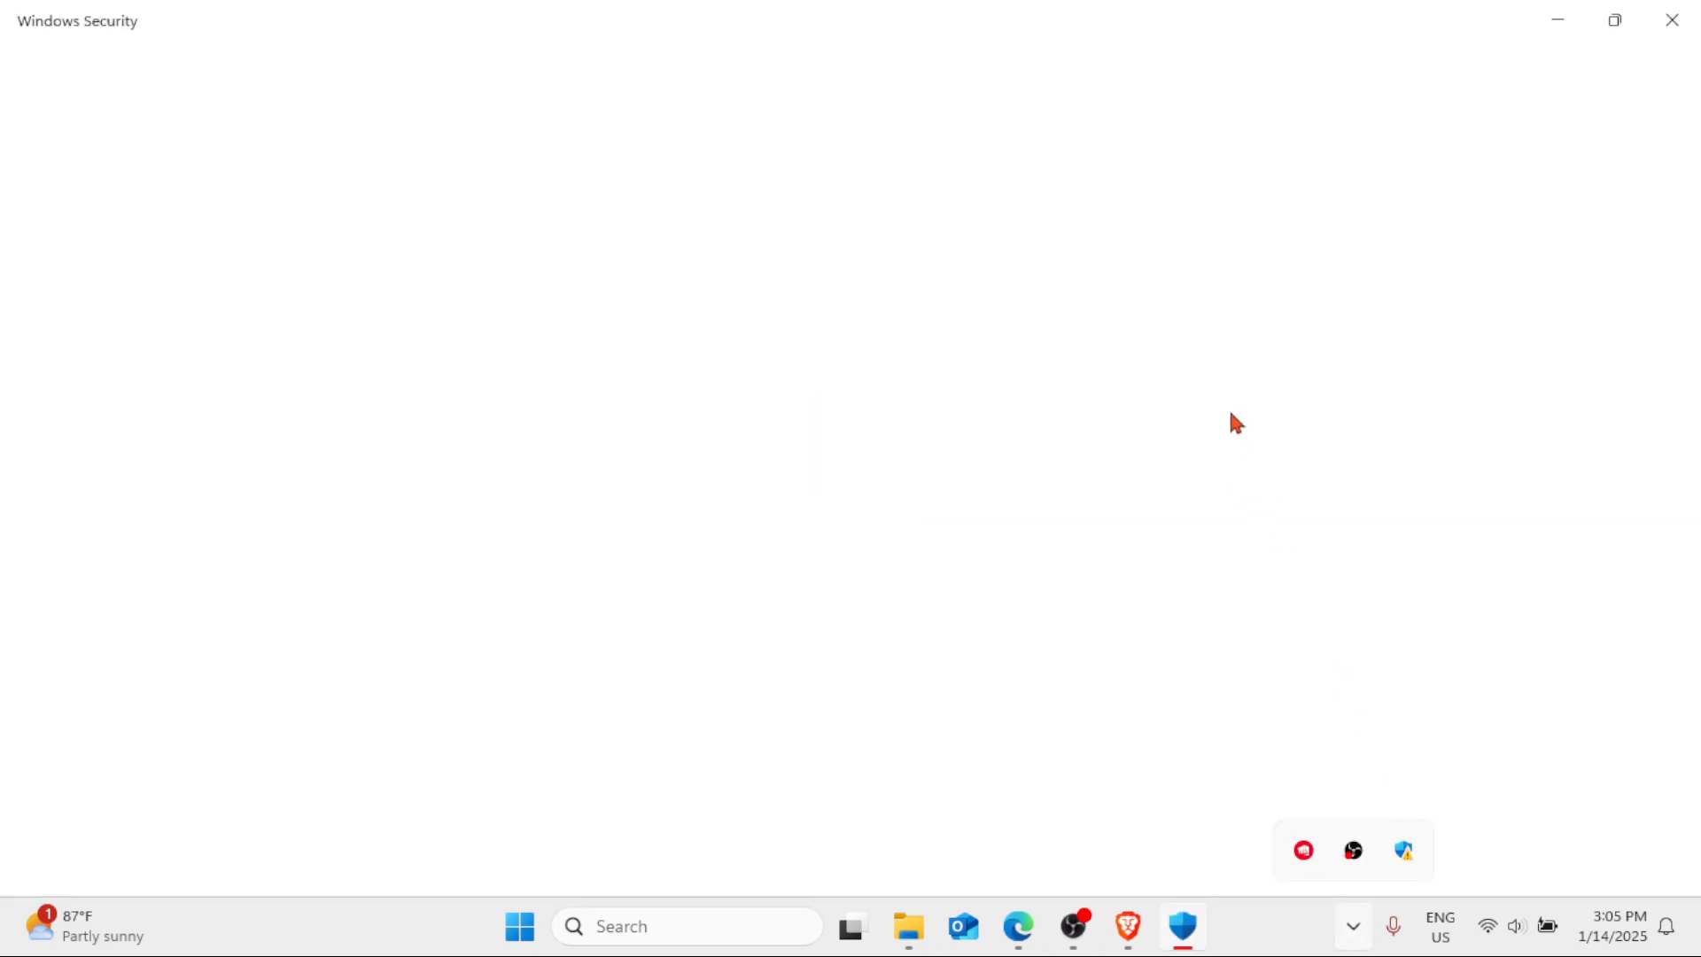
click(159, 232)
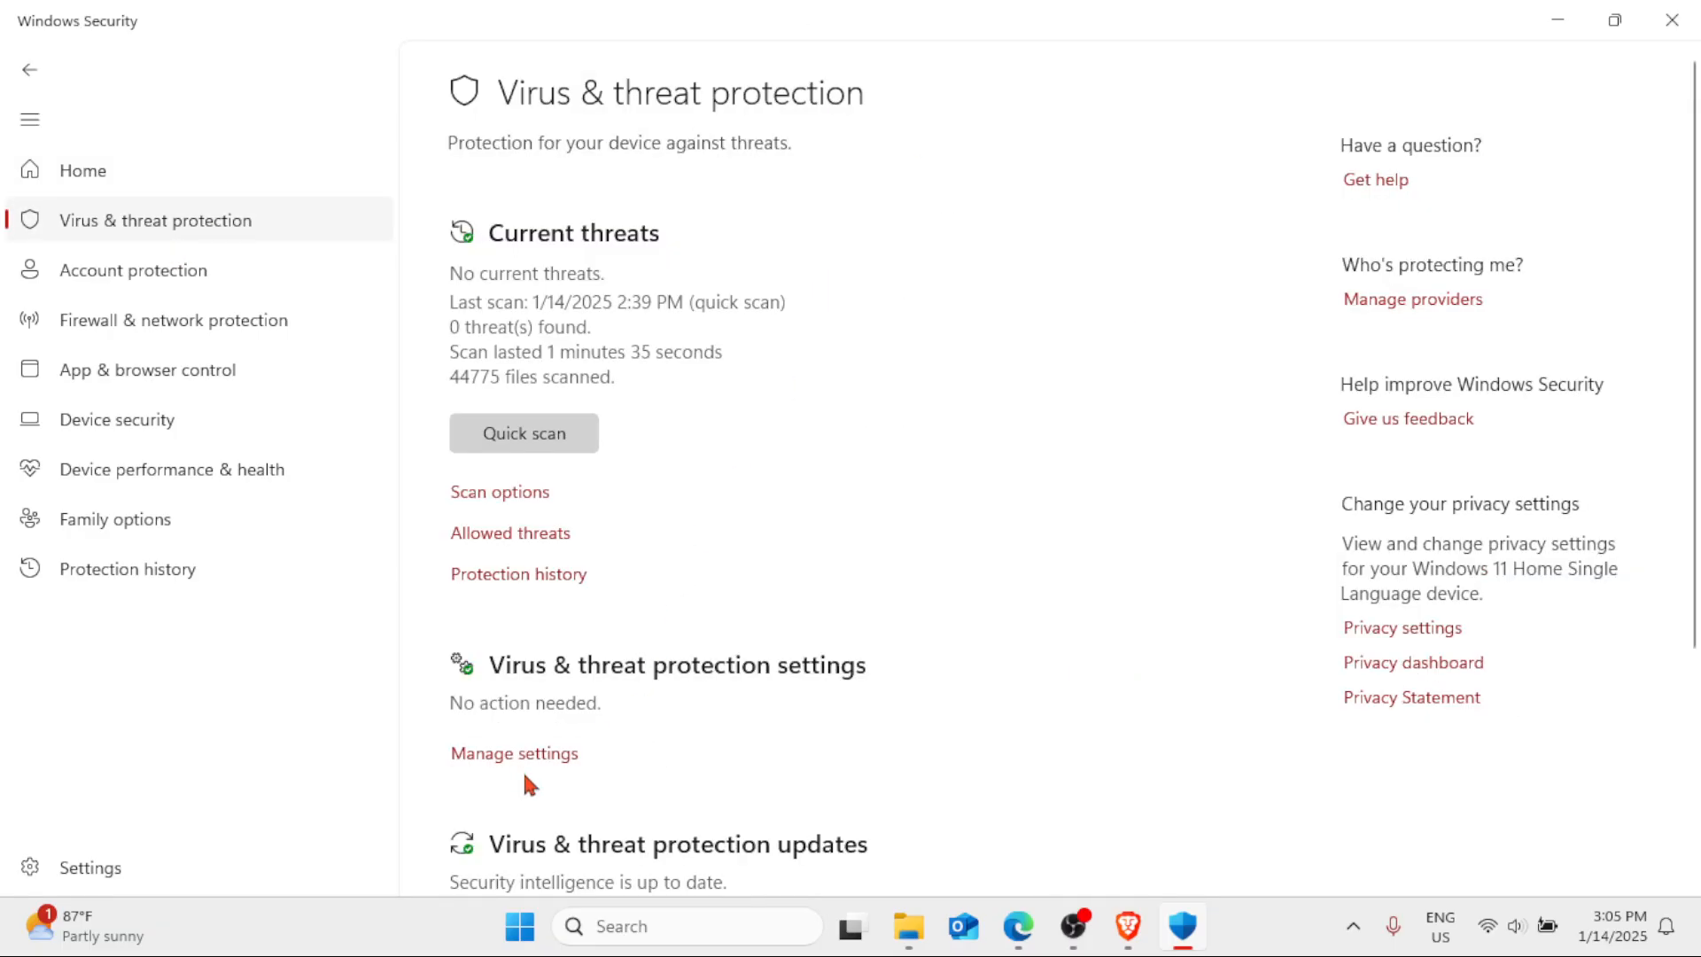
click(521, 753)
click(466, 392)
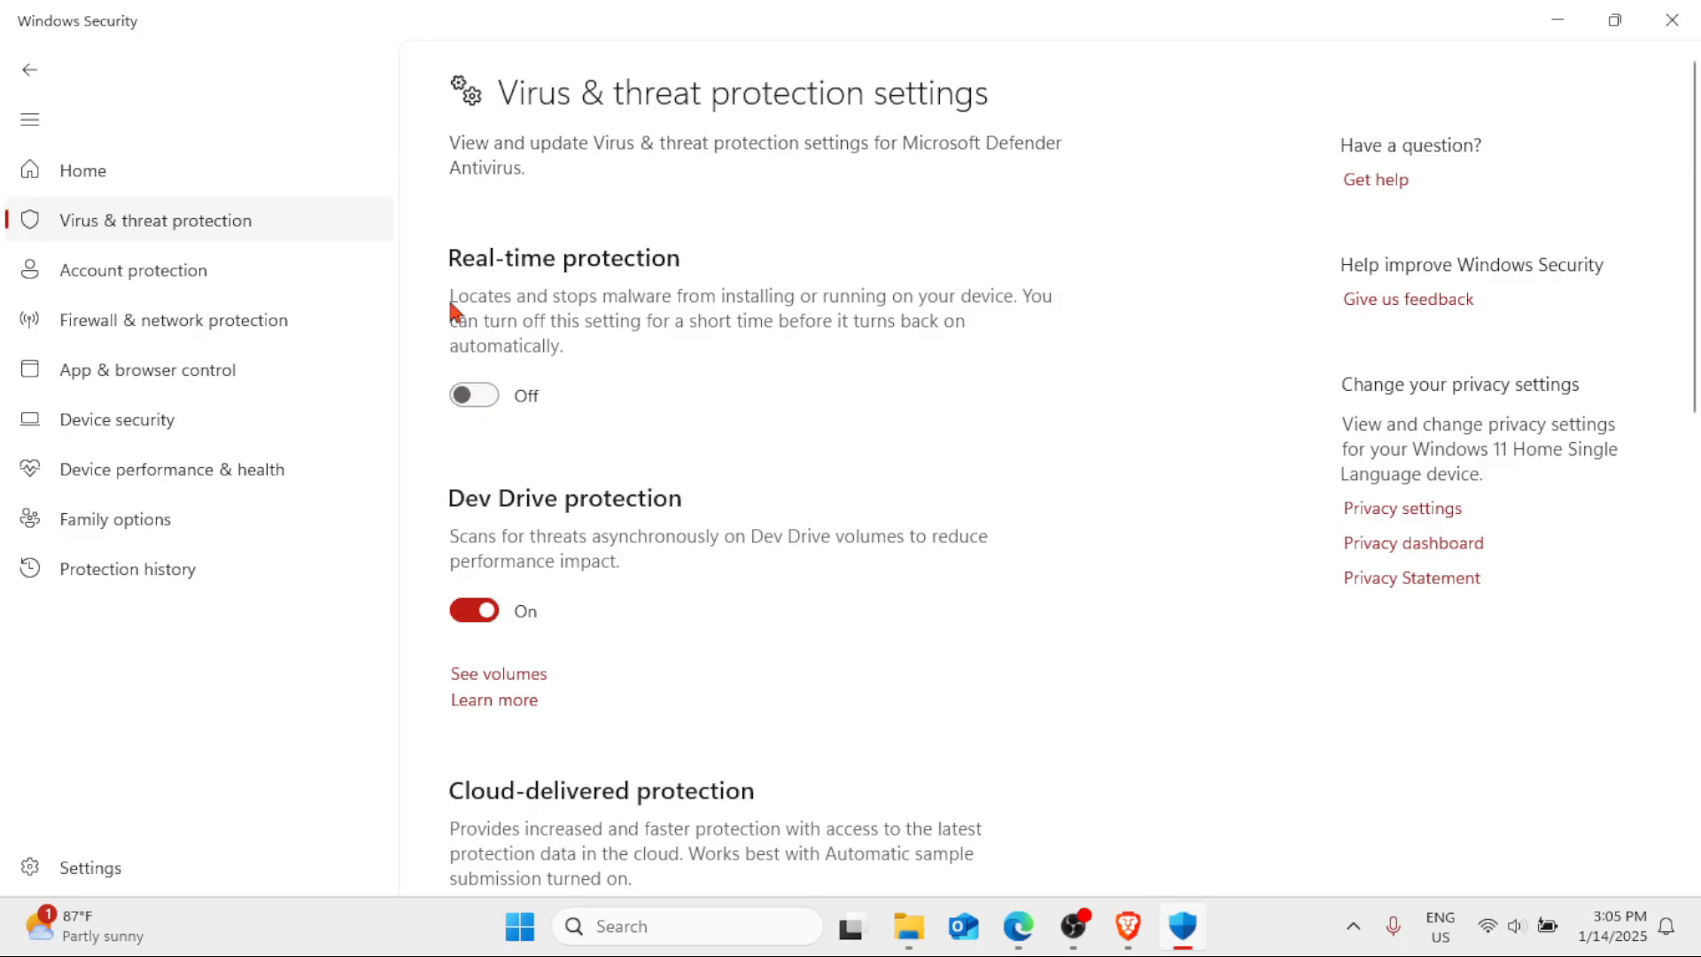
- Turn Microsoft Defender Firewall off and back on for the private network under Firewall & network protection
click(68, 345)
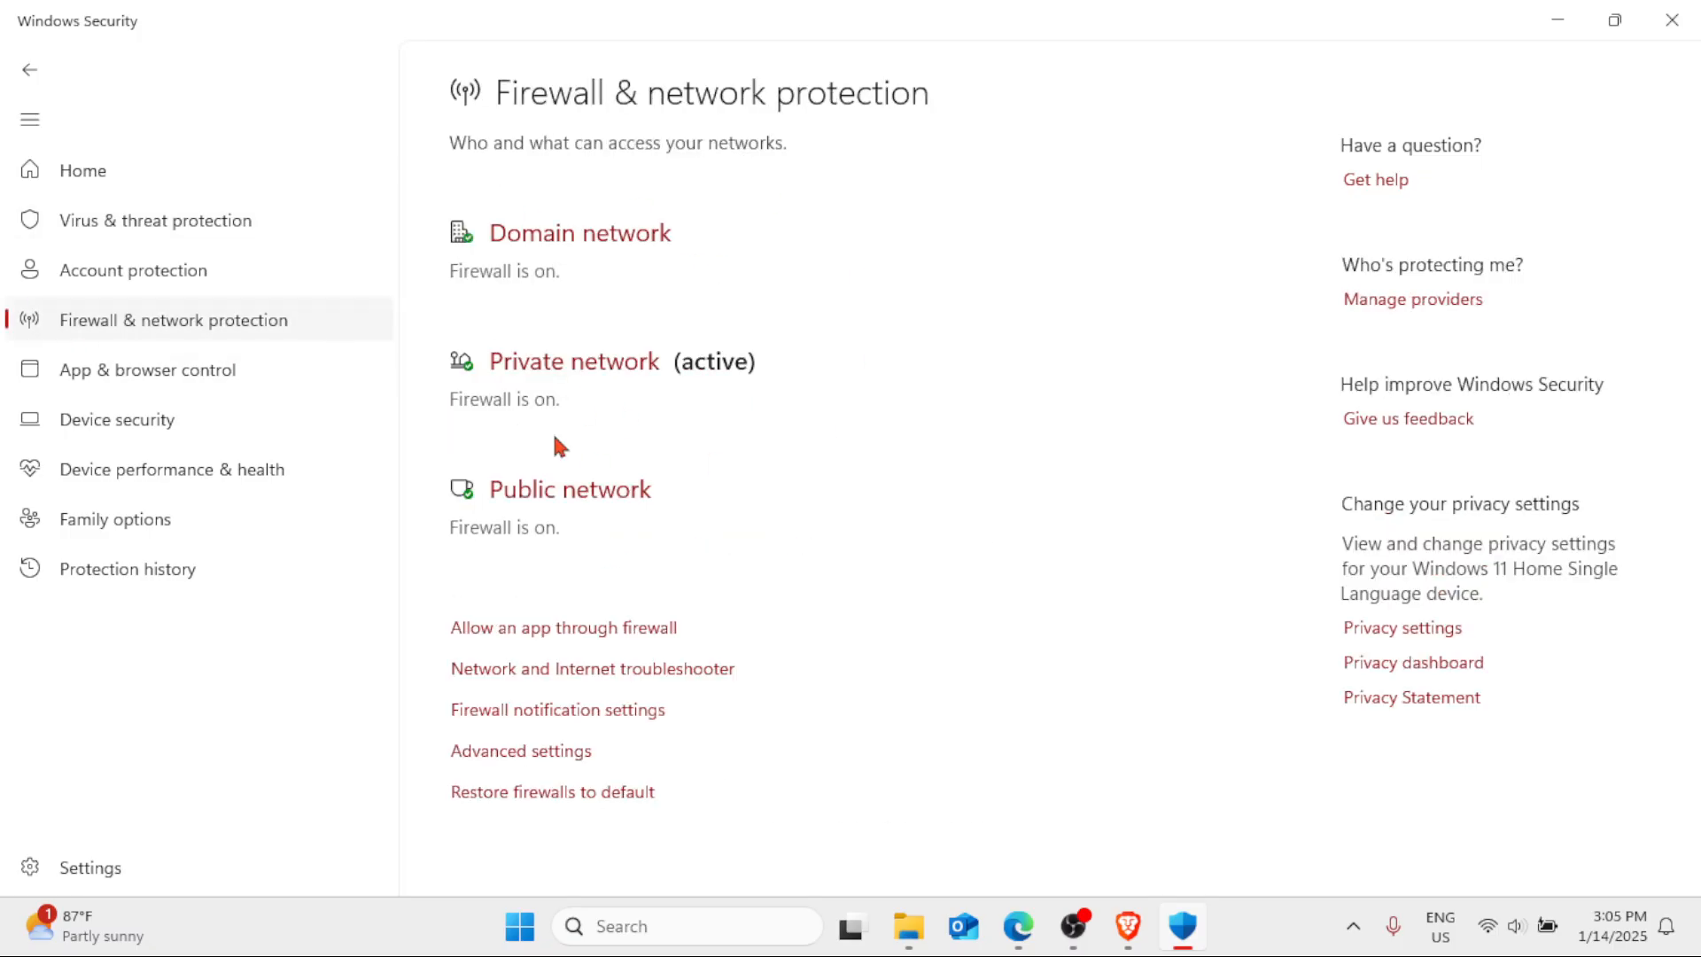
click(556, 363)
click(461, 535)
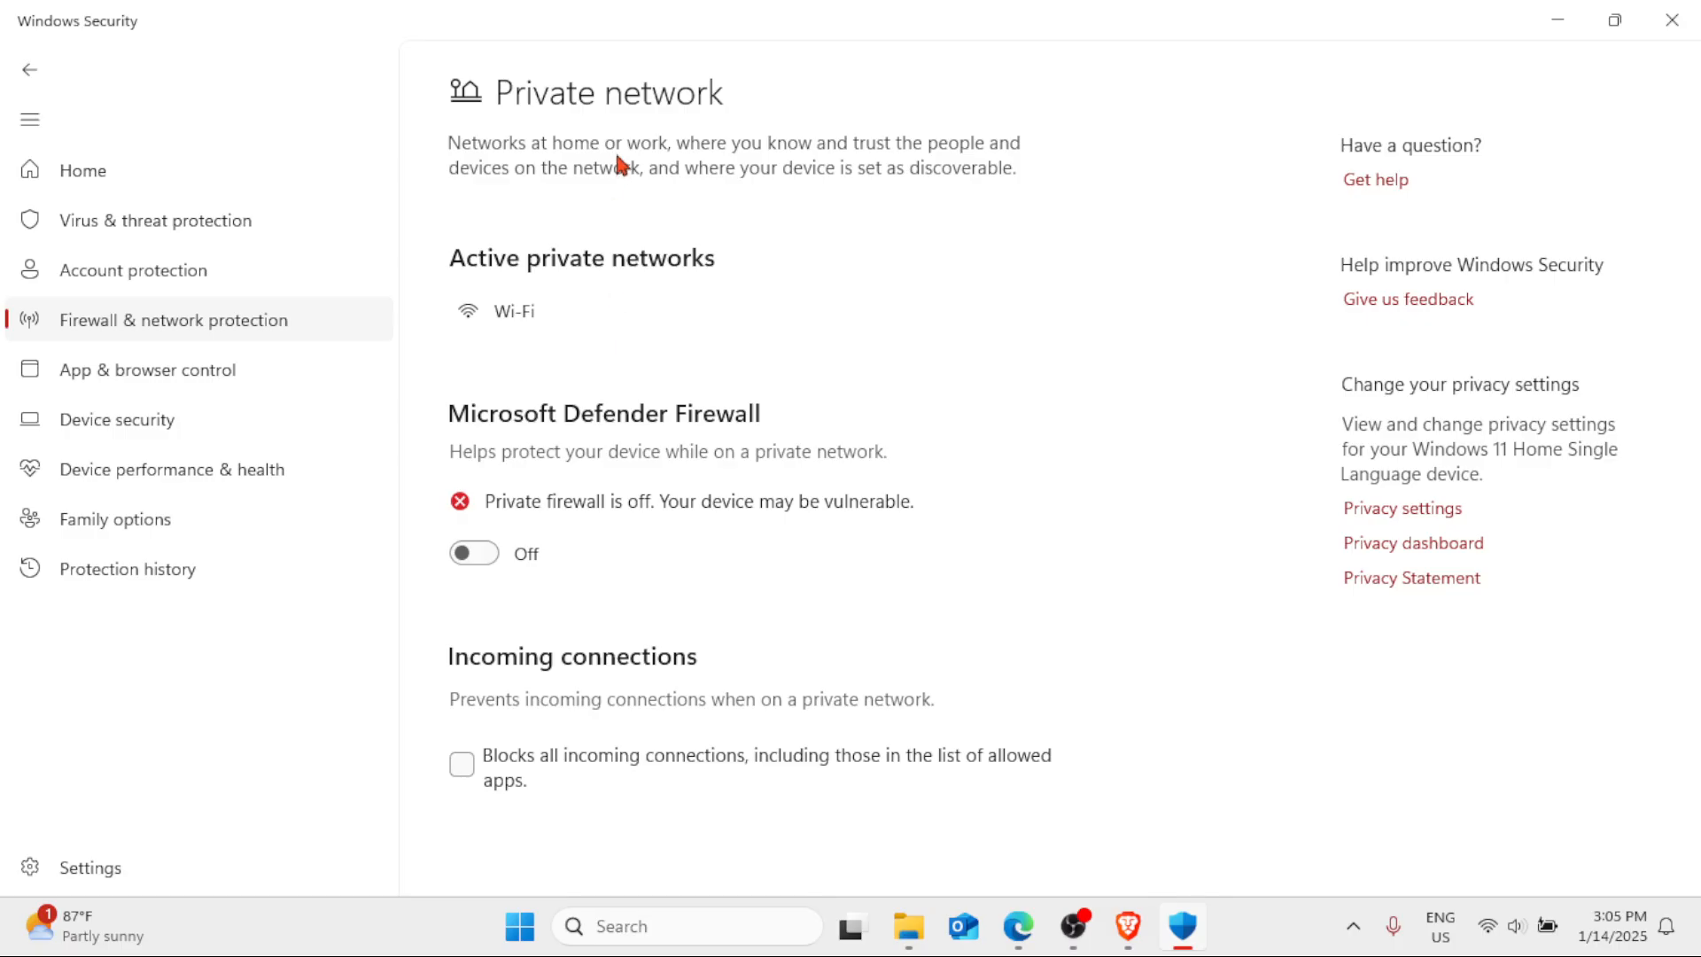
click(491, 554)
- Turn Real-time protection back on in the Virus & threat protection settings and close Windows Security
click(149, 223)
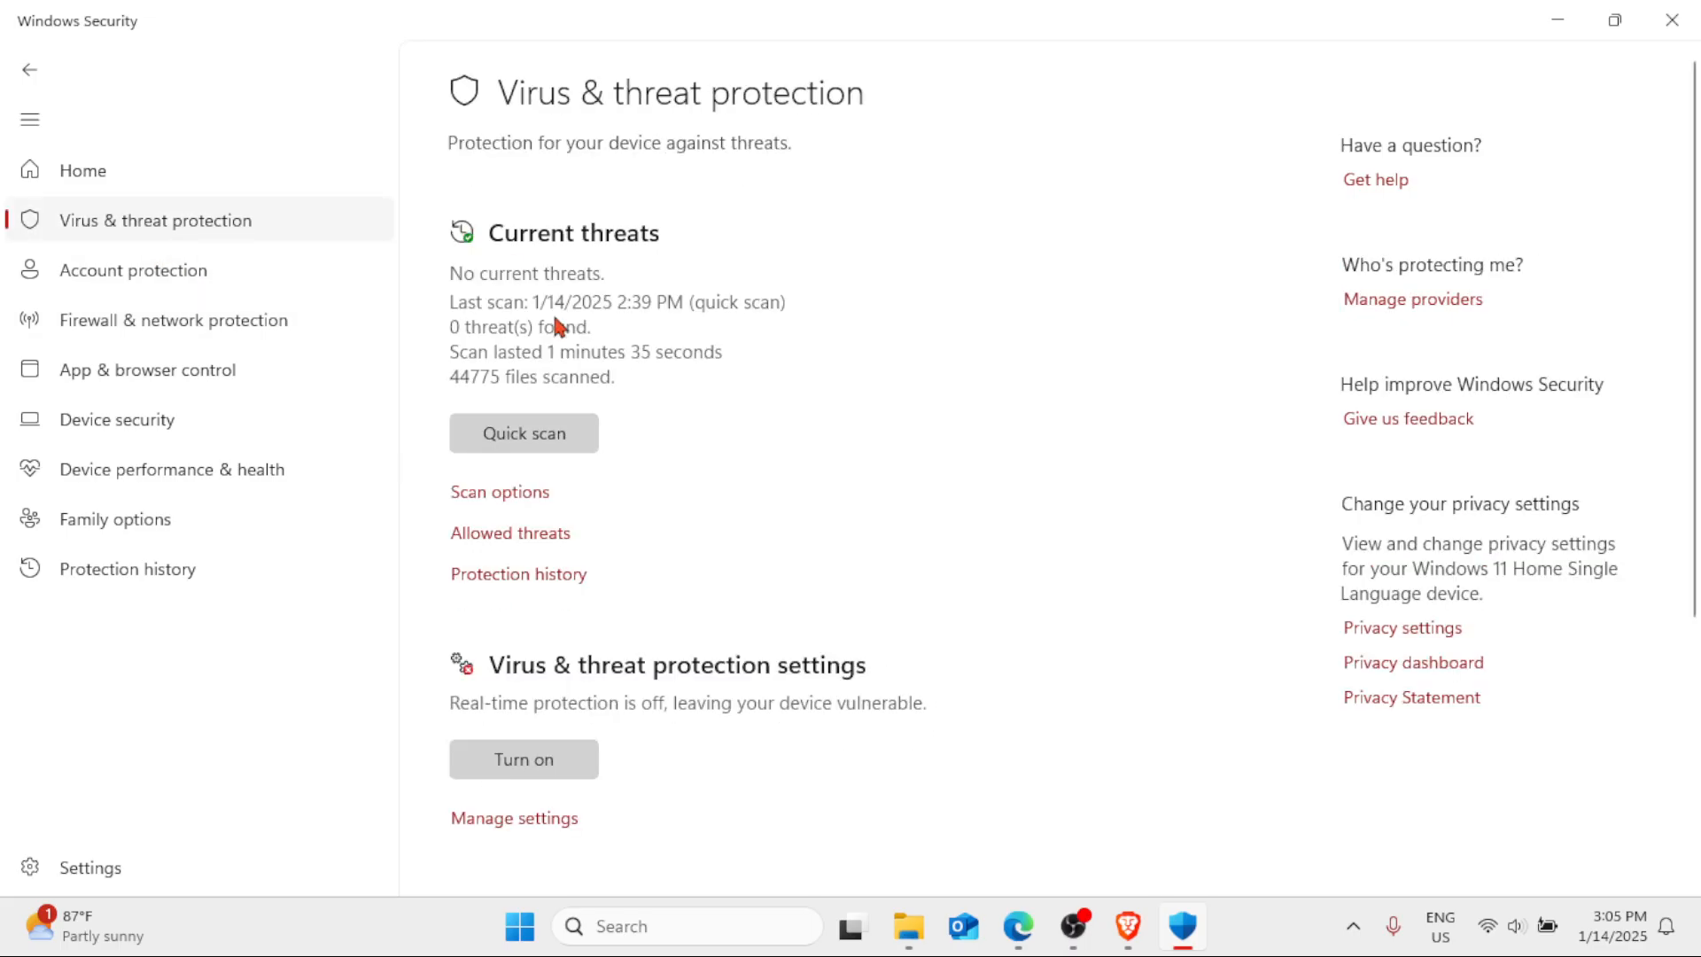
scroll(555, 763, down, 3)
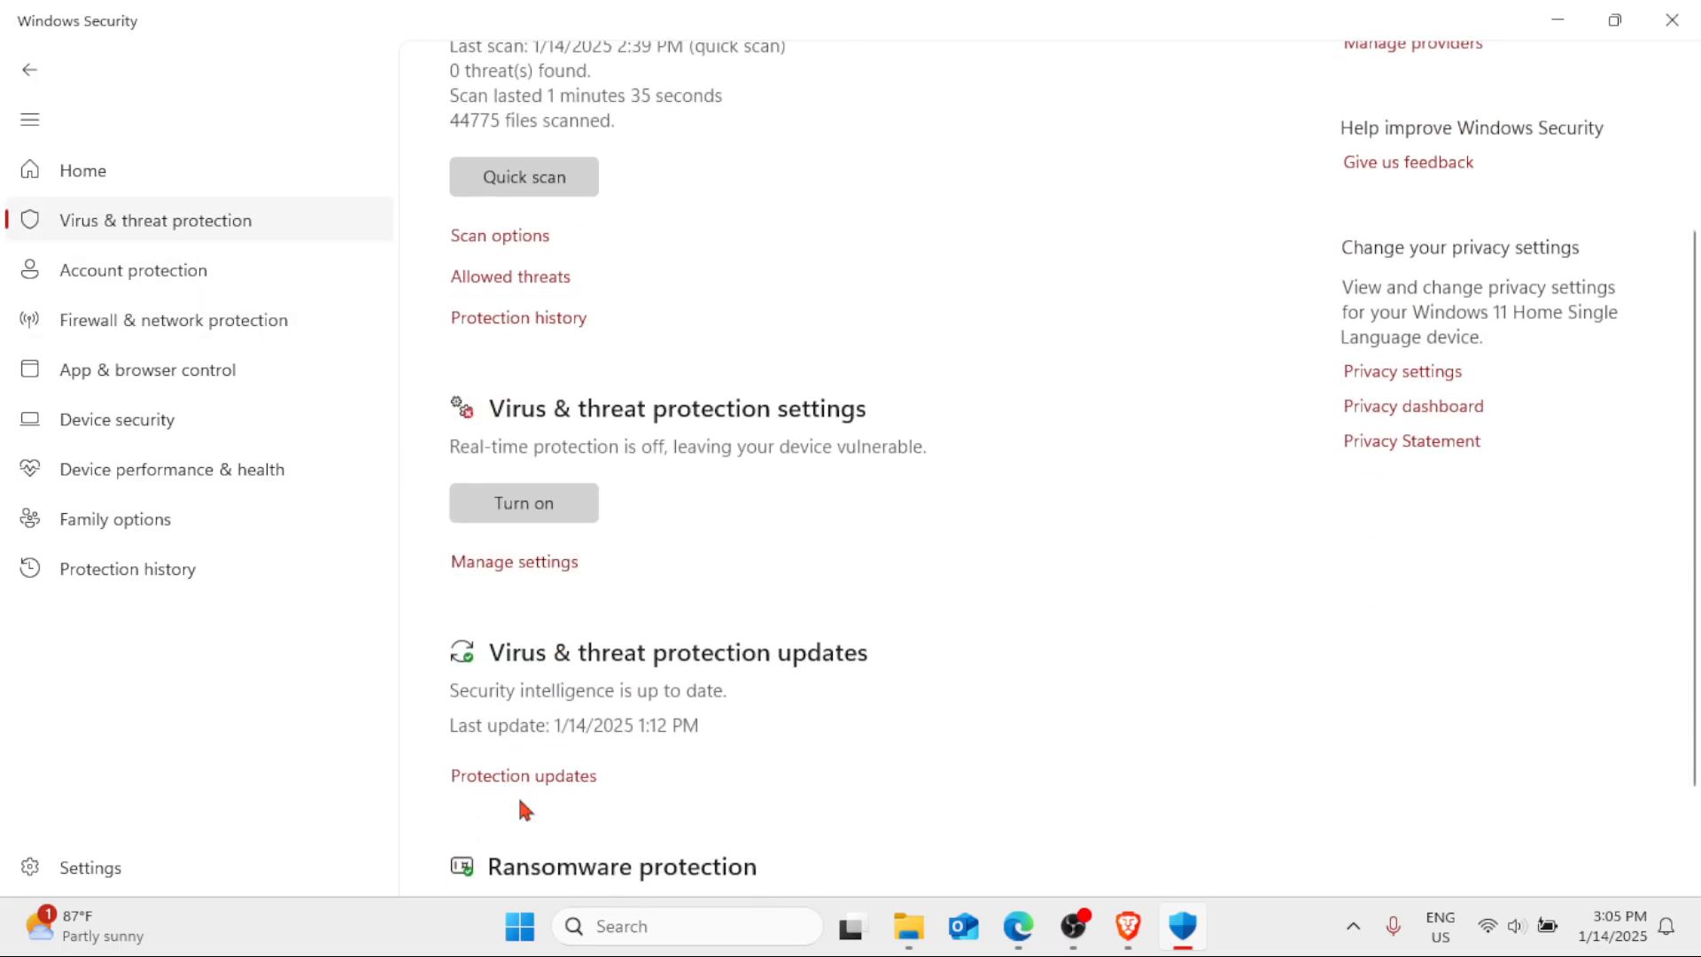
click(498, 560)
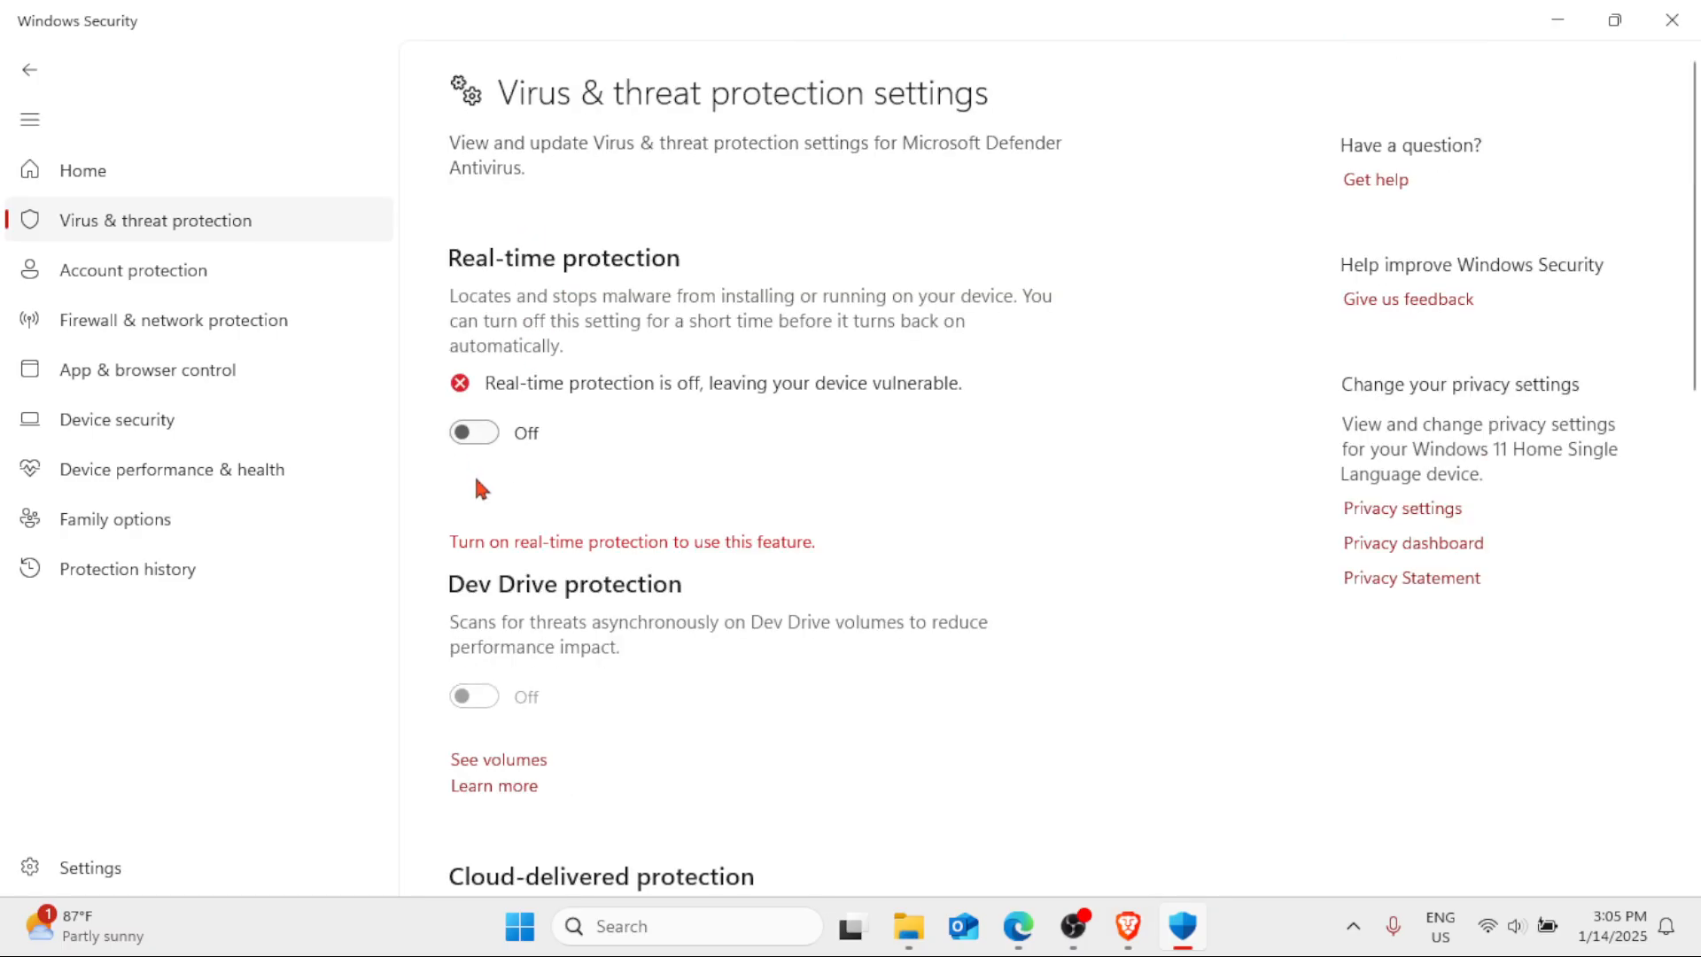
click(474, 433)
click(1666, 16)
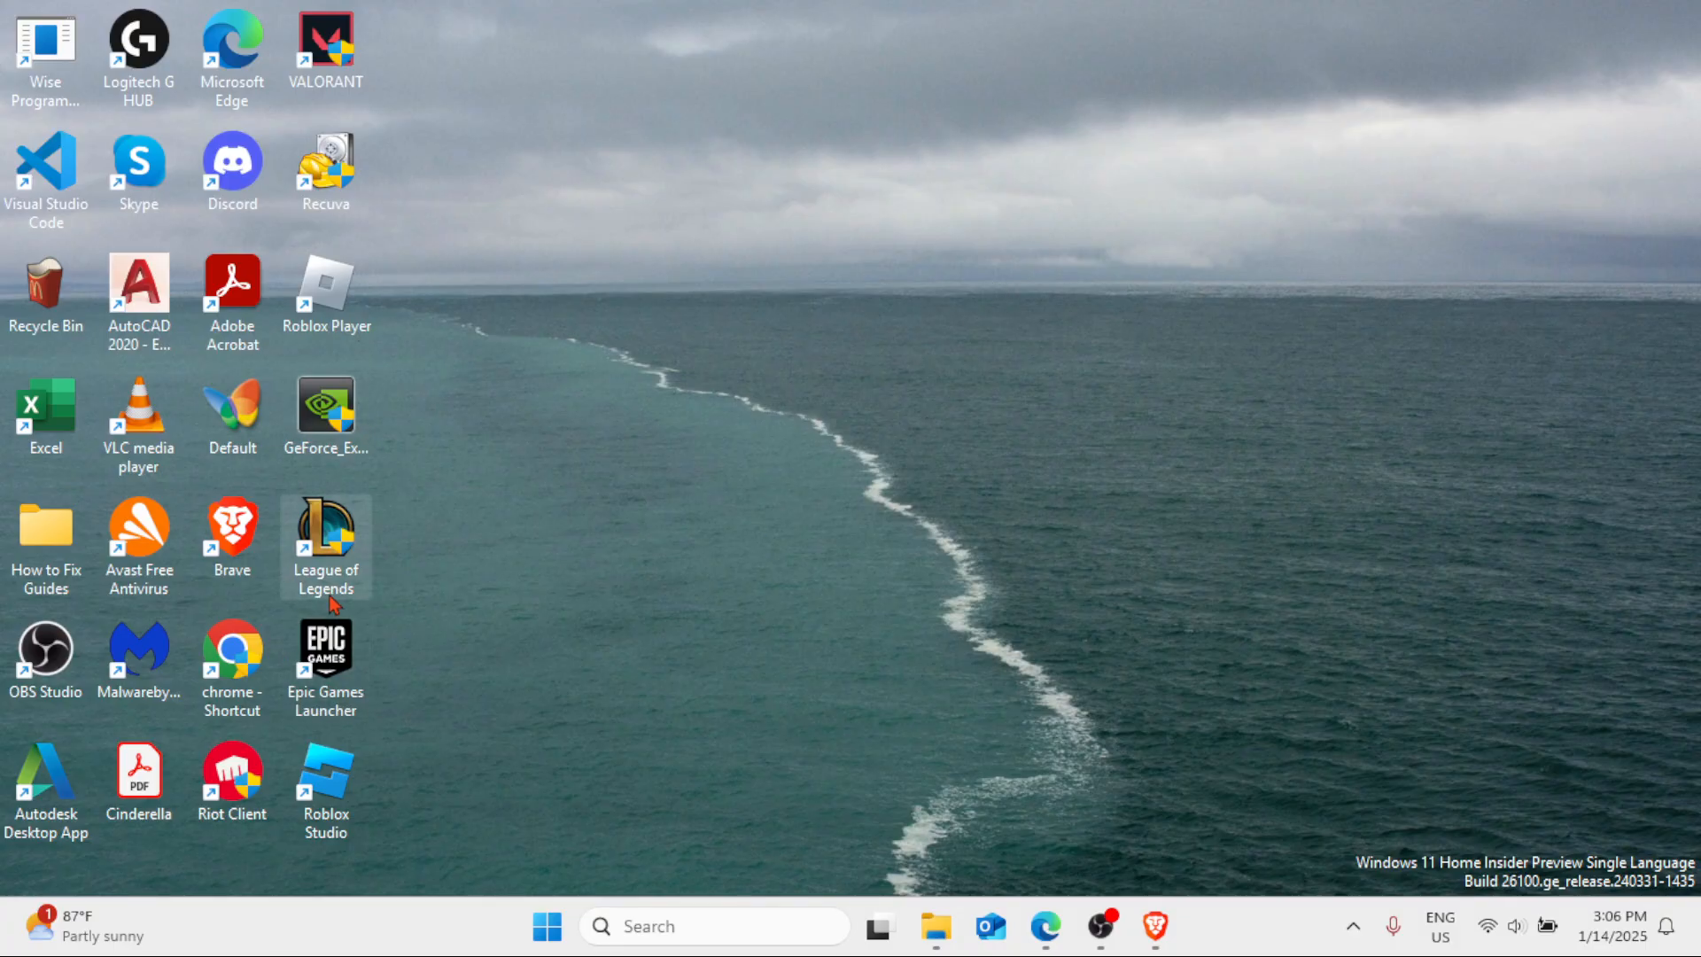
- Find League of Legends through Windows search and run it as administrator
right_click(340, 536)
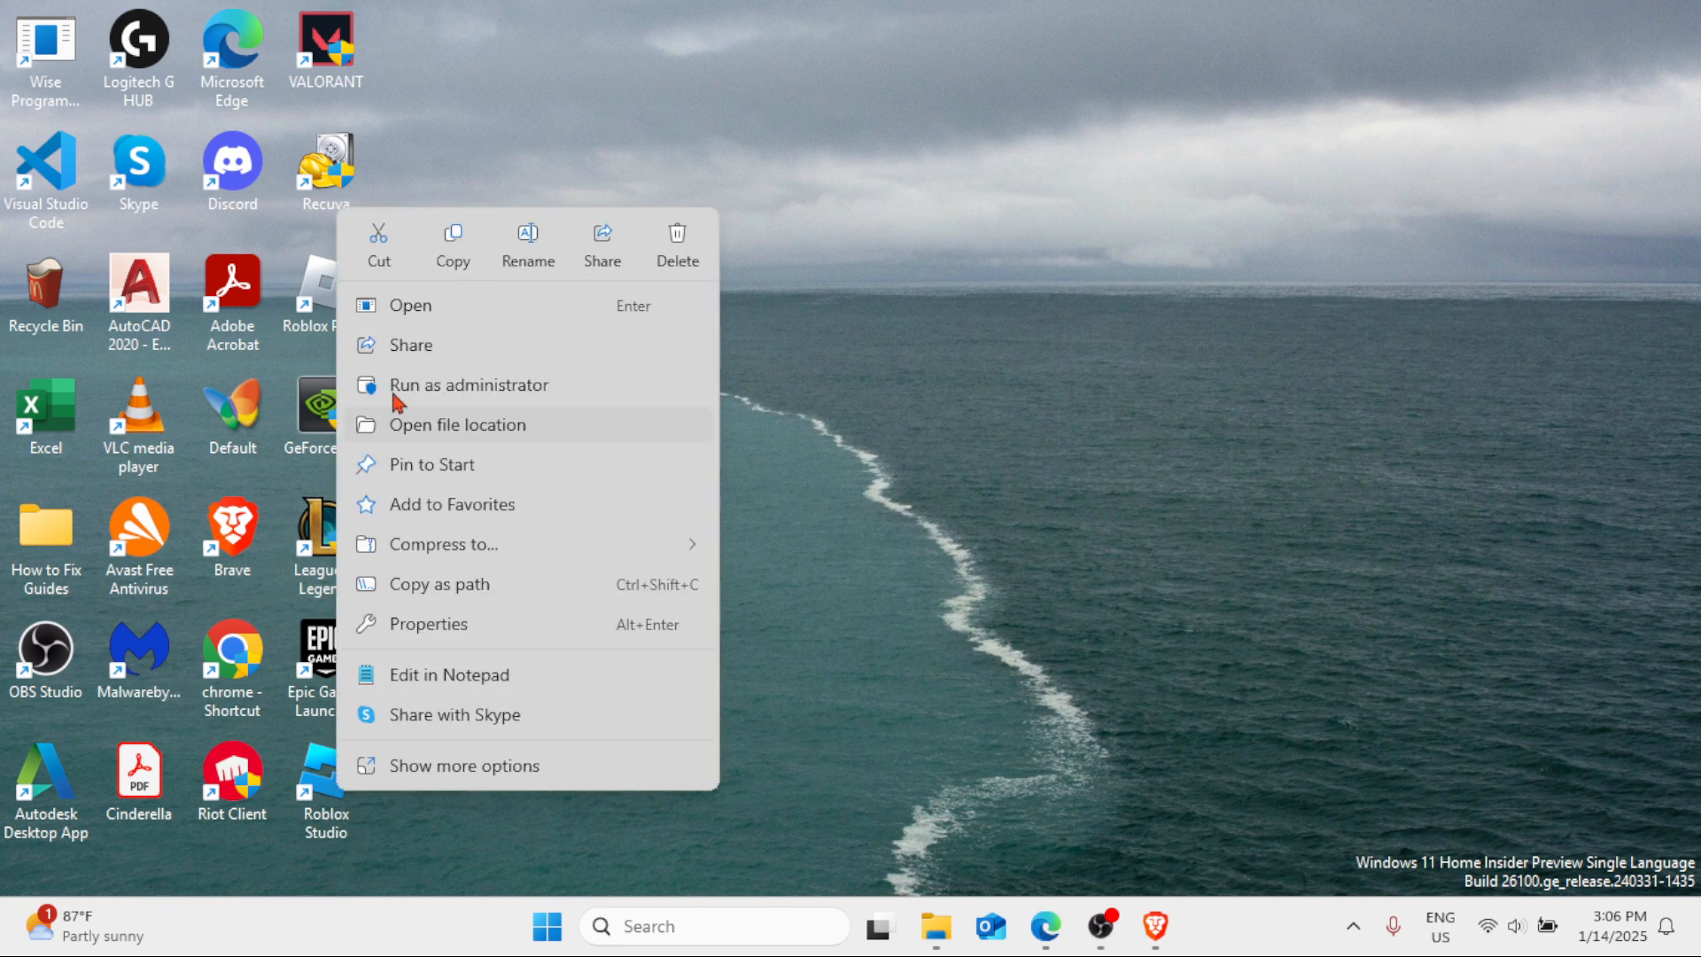
click(689, 913)
text(league of Legends)
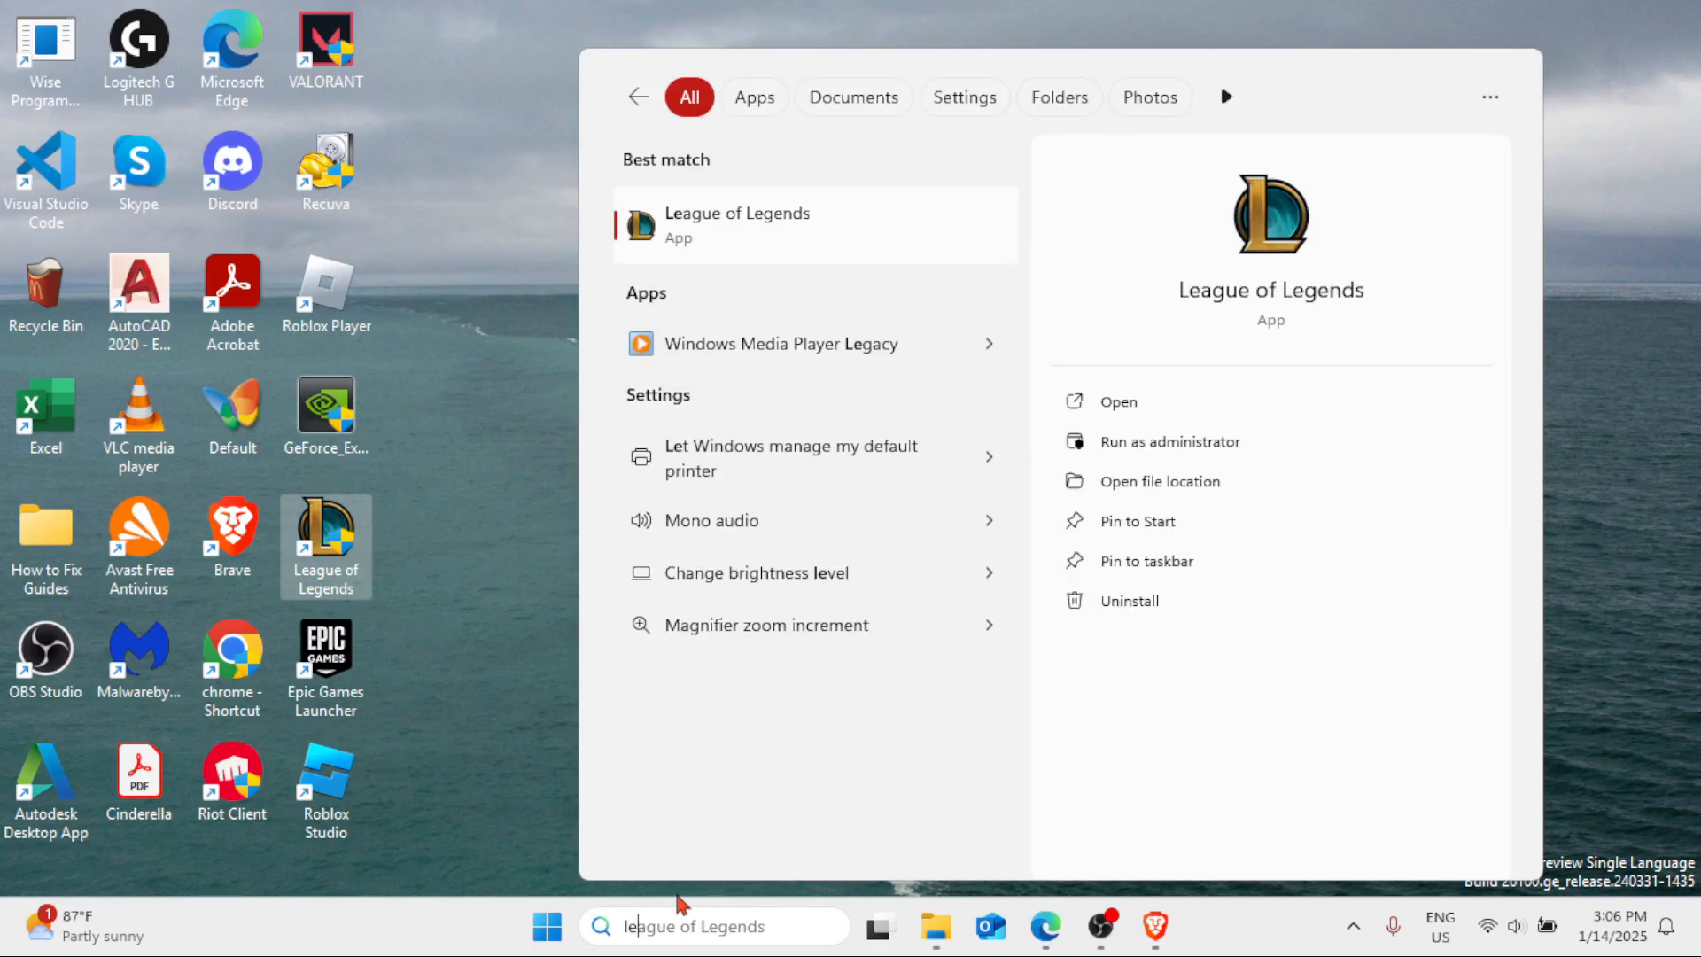
right_click(798, 227)
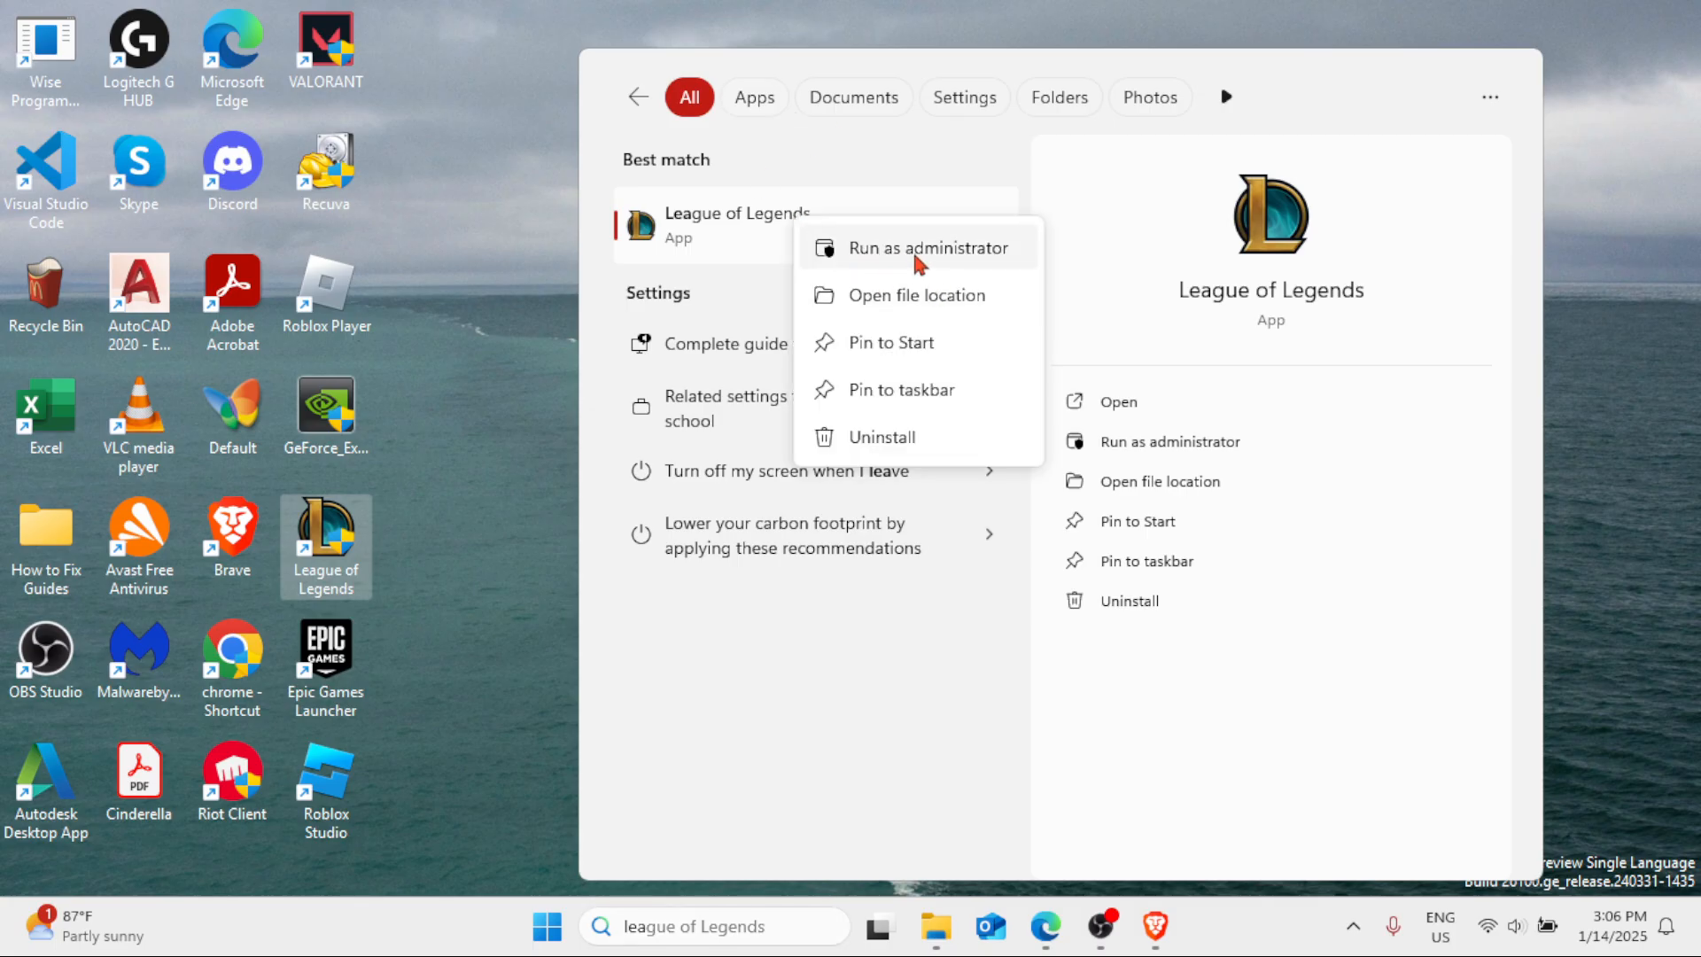
click(864, 266)
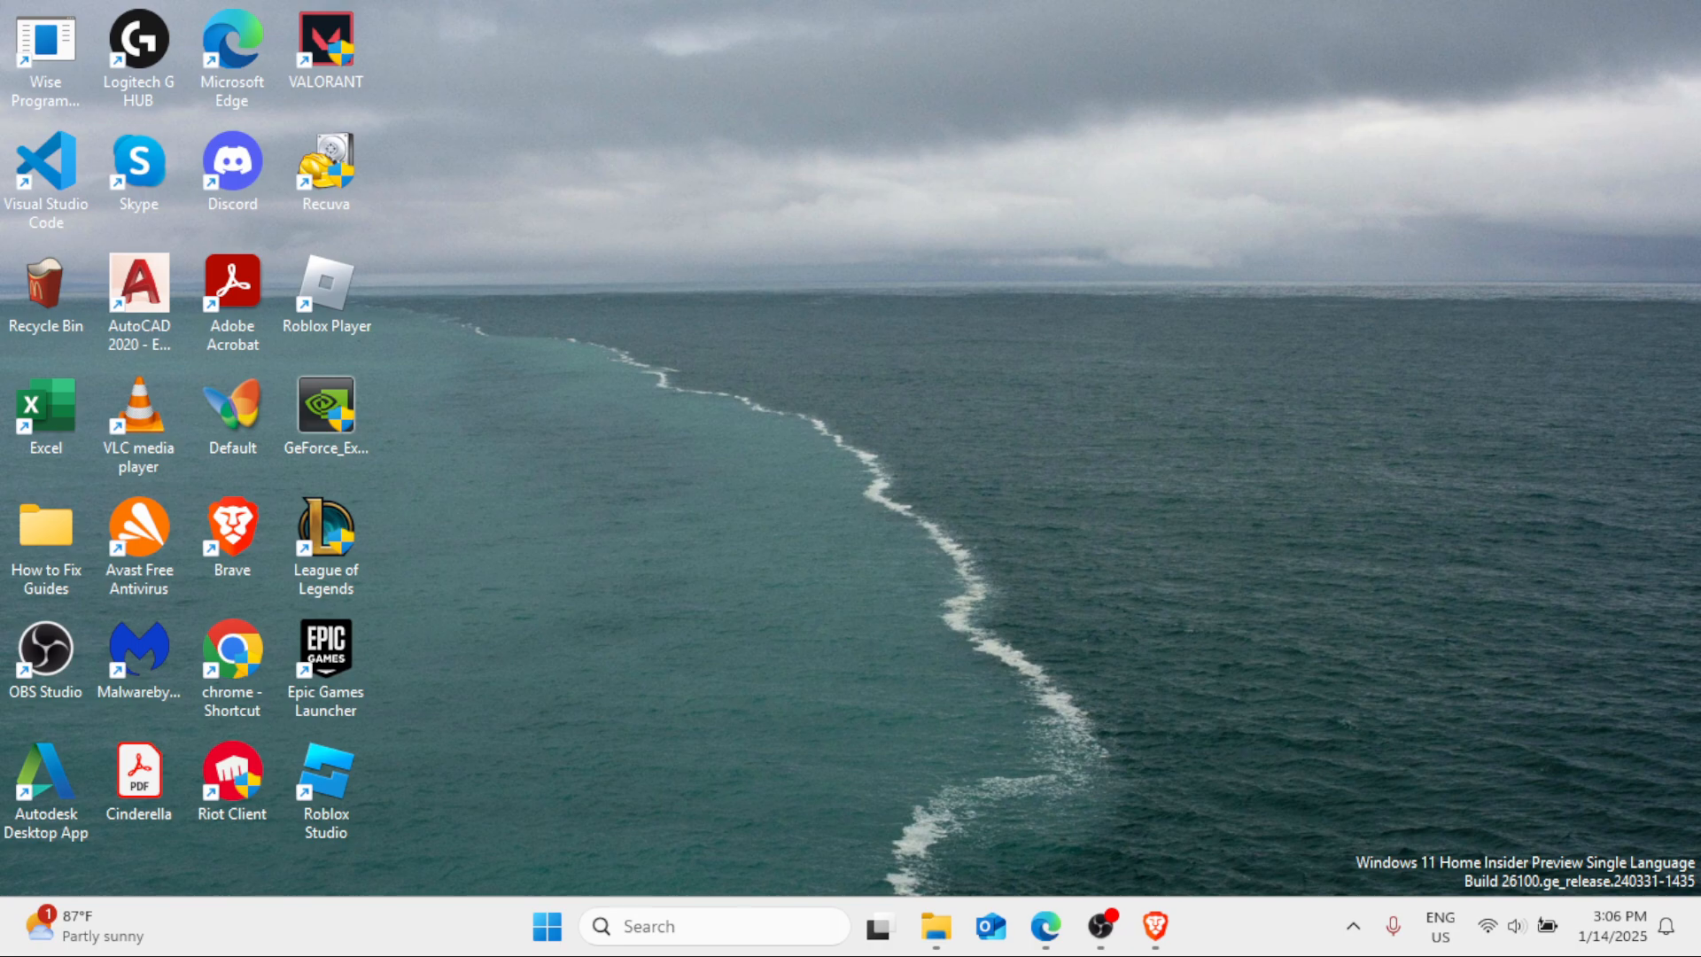
- Open Device Manager and select the Intel(R) UHD Graphics device under Display adapters
right_click(550, 931)
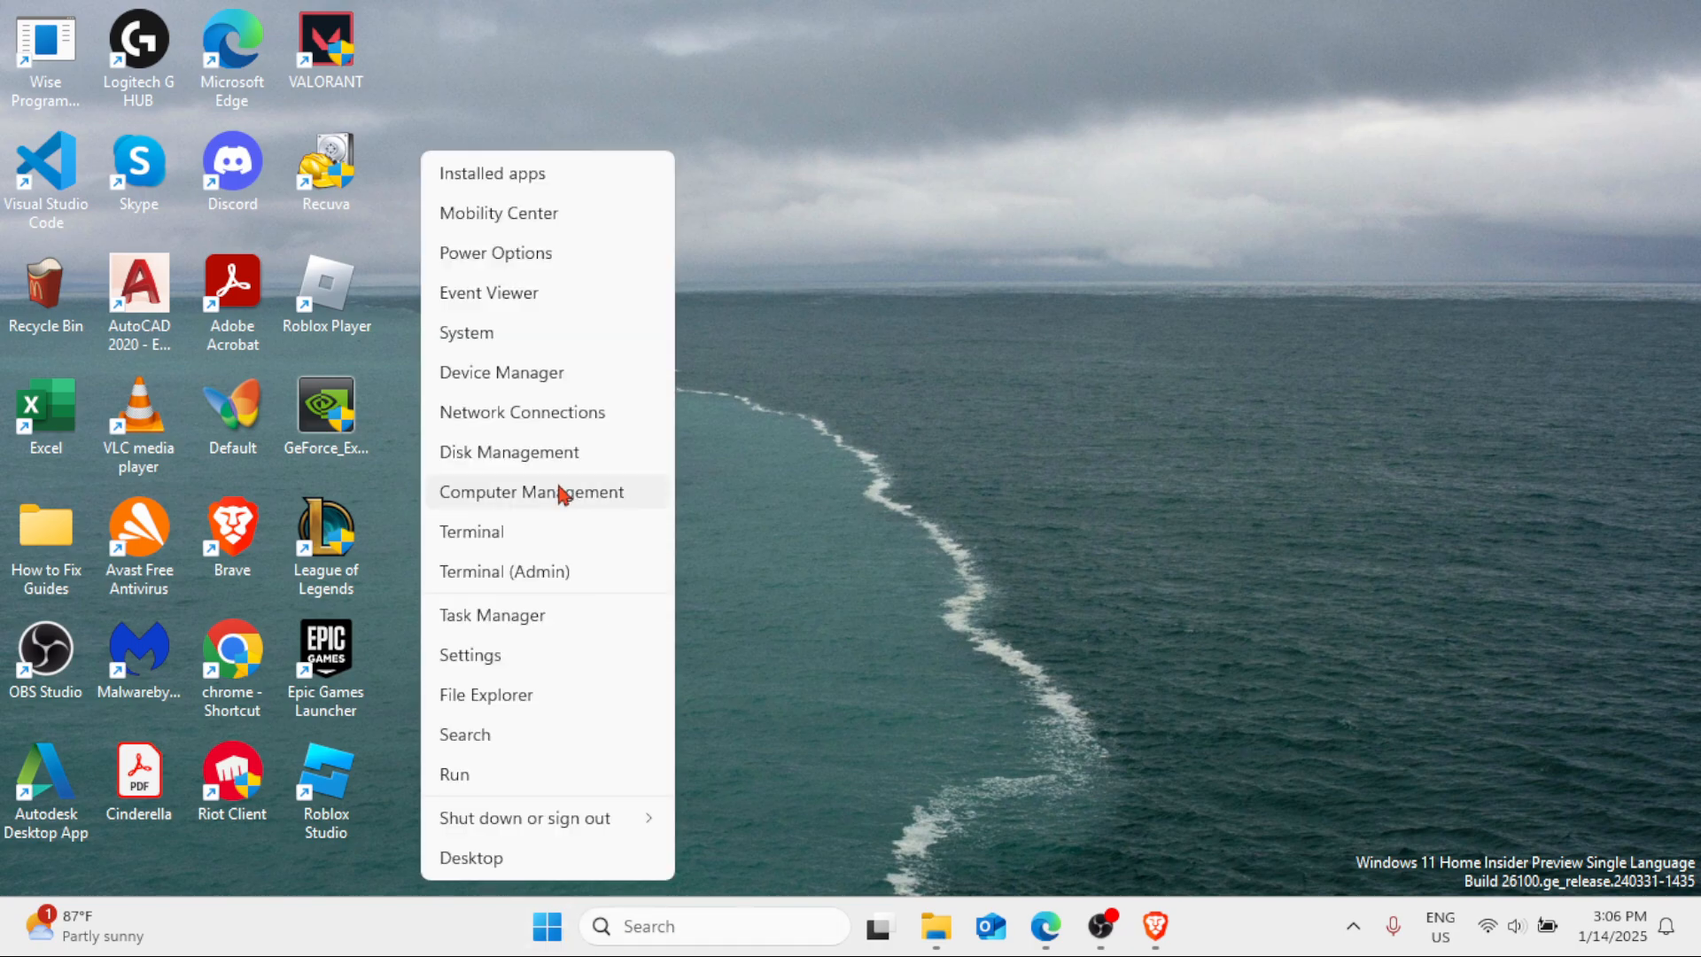
click(527, 388)
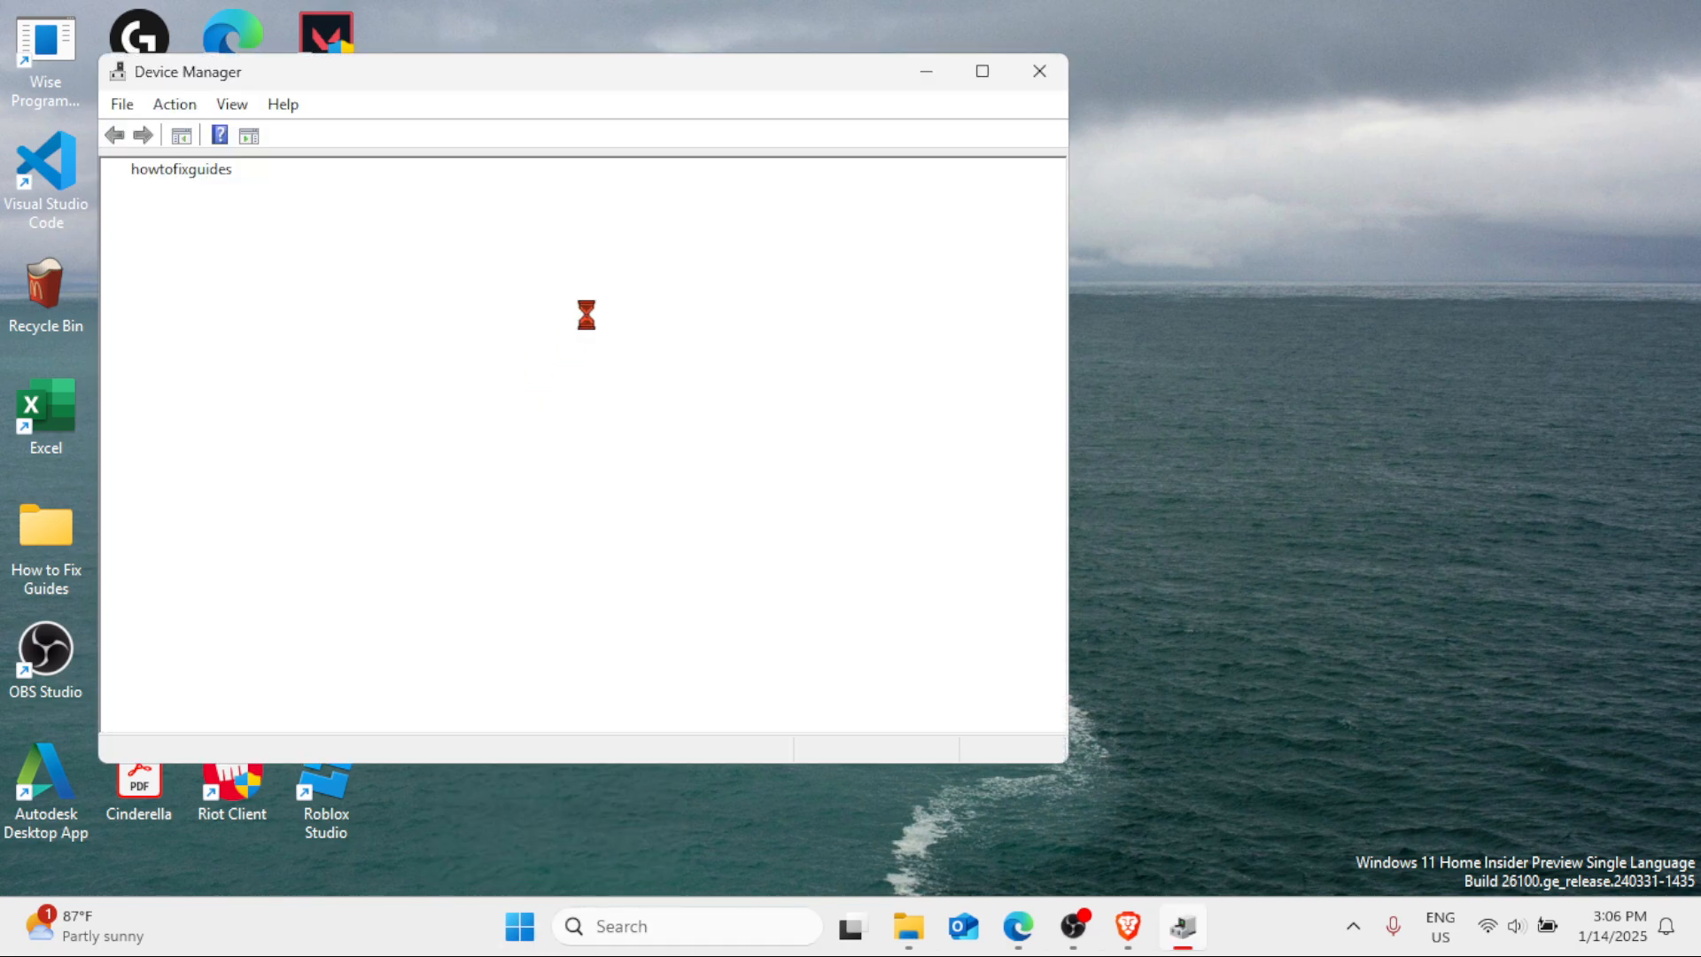
drag(423, 85, 811, 84)
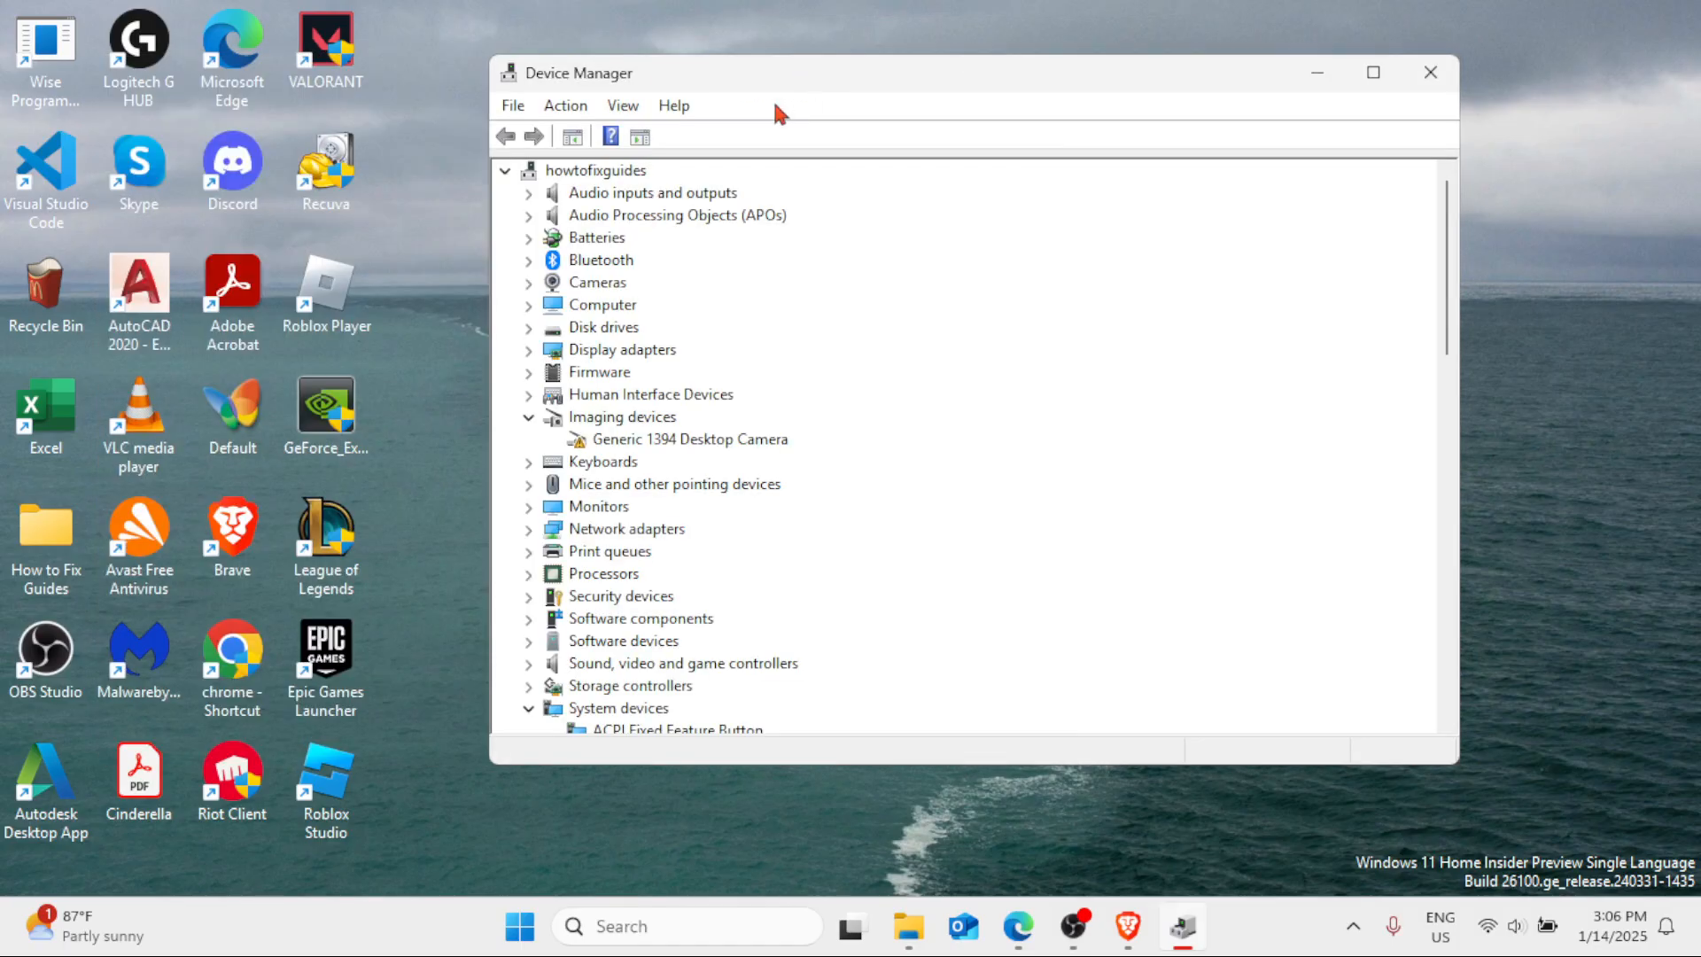
click(771, 367)
click(529, 351)
click(652, 376)
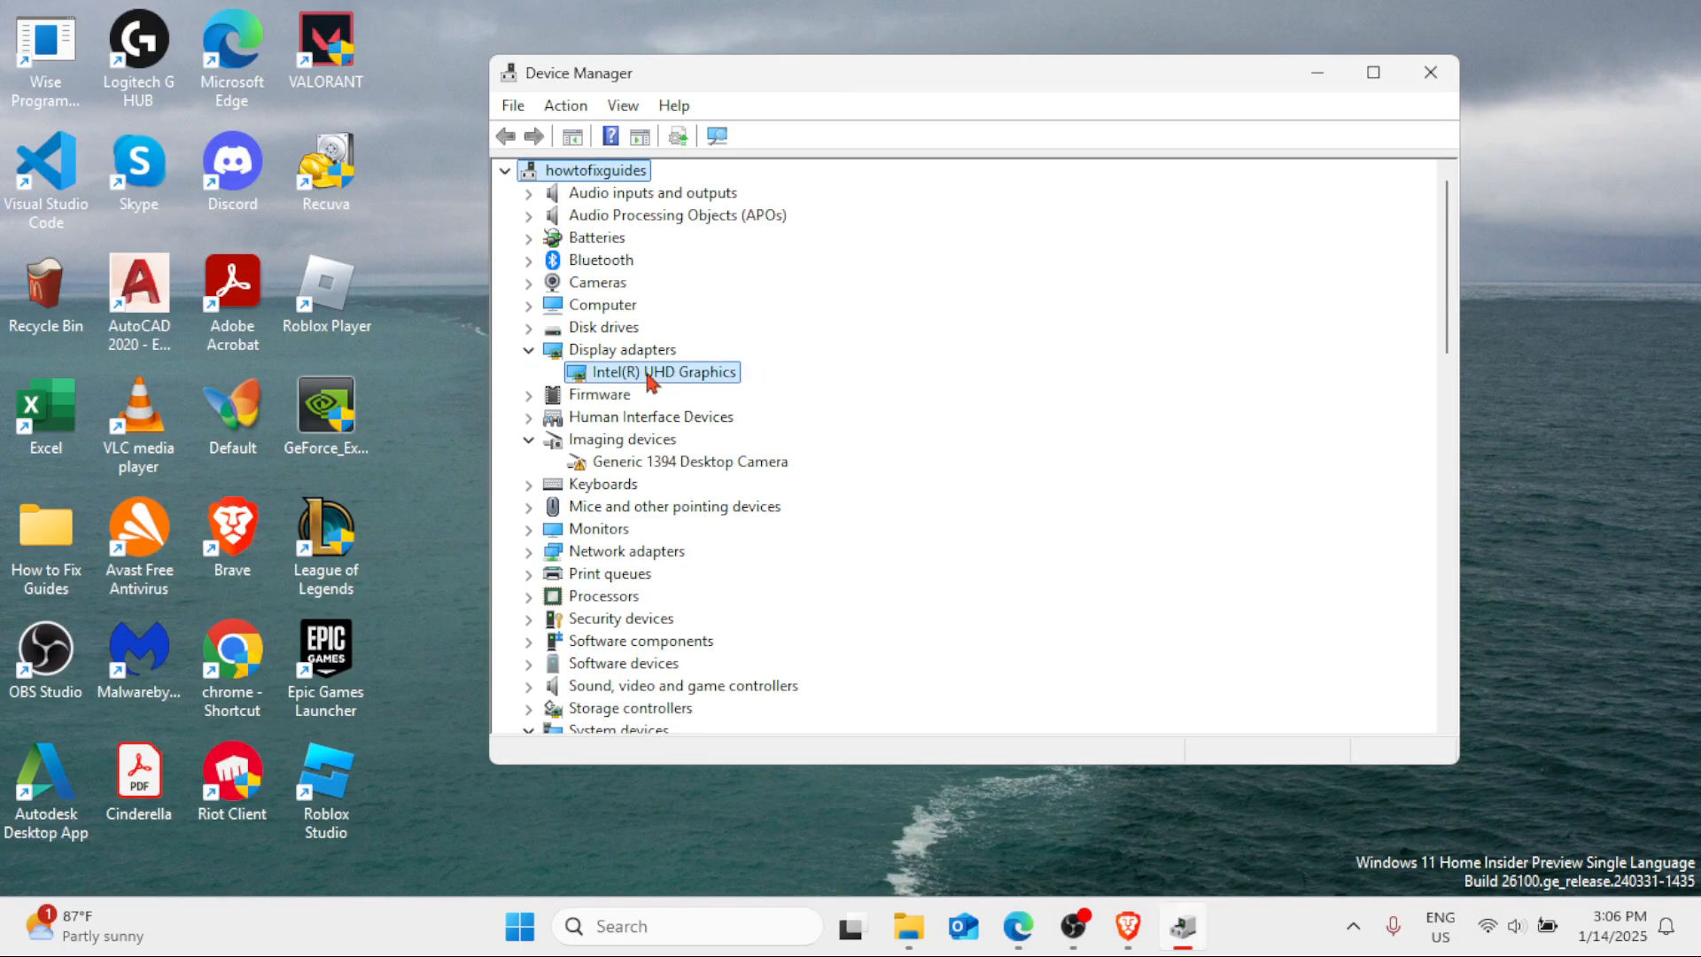
- Update the Intel(R) UHD Graphics driver with an automatic driver search, and close the wizard and Device Manager
right_click(599, 377)
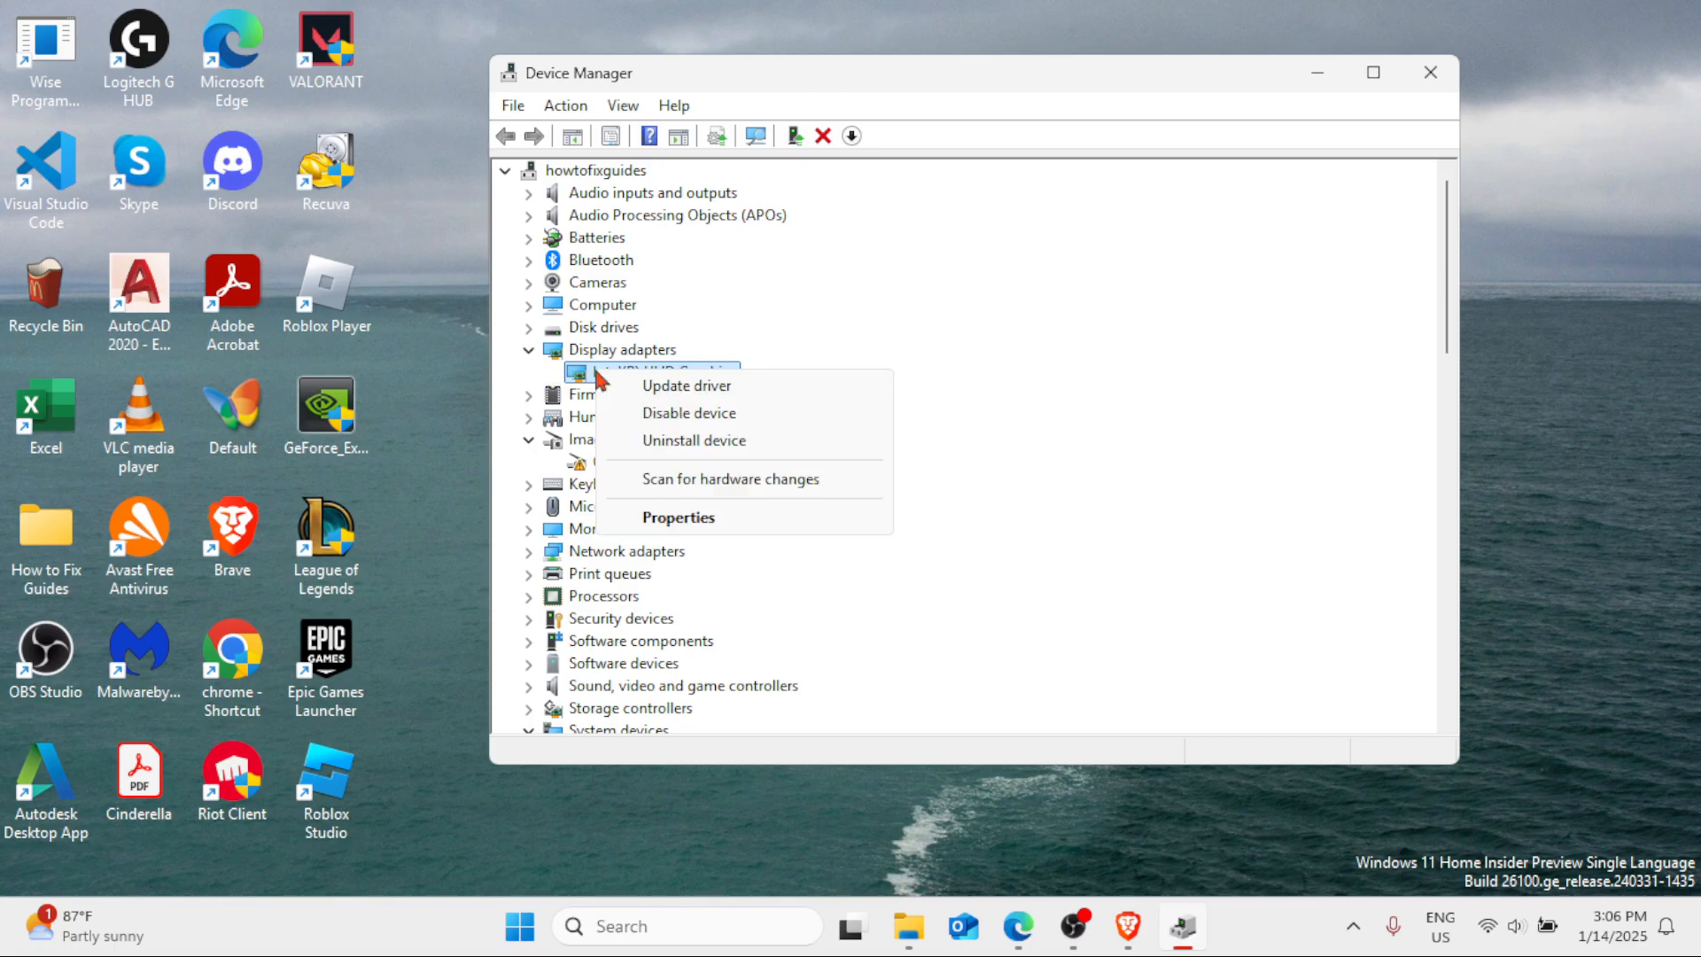
click(664, 385)
click(781, 390)
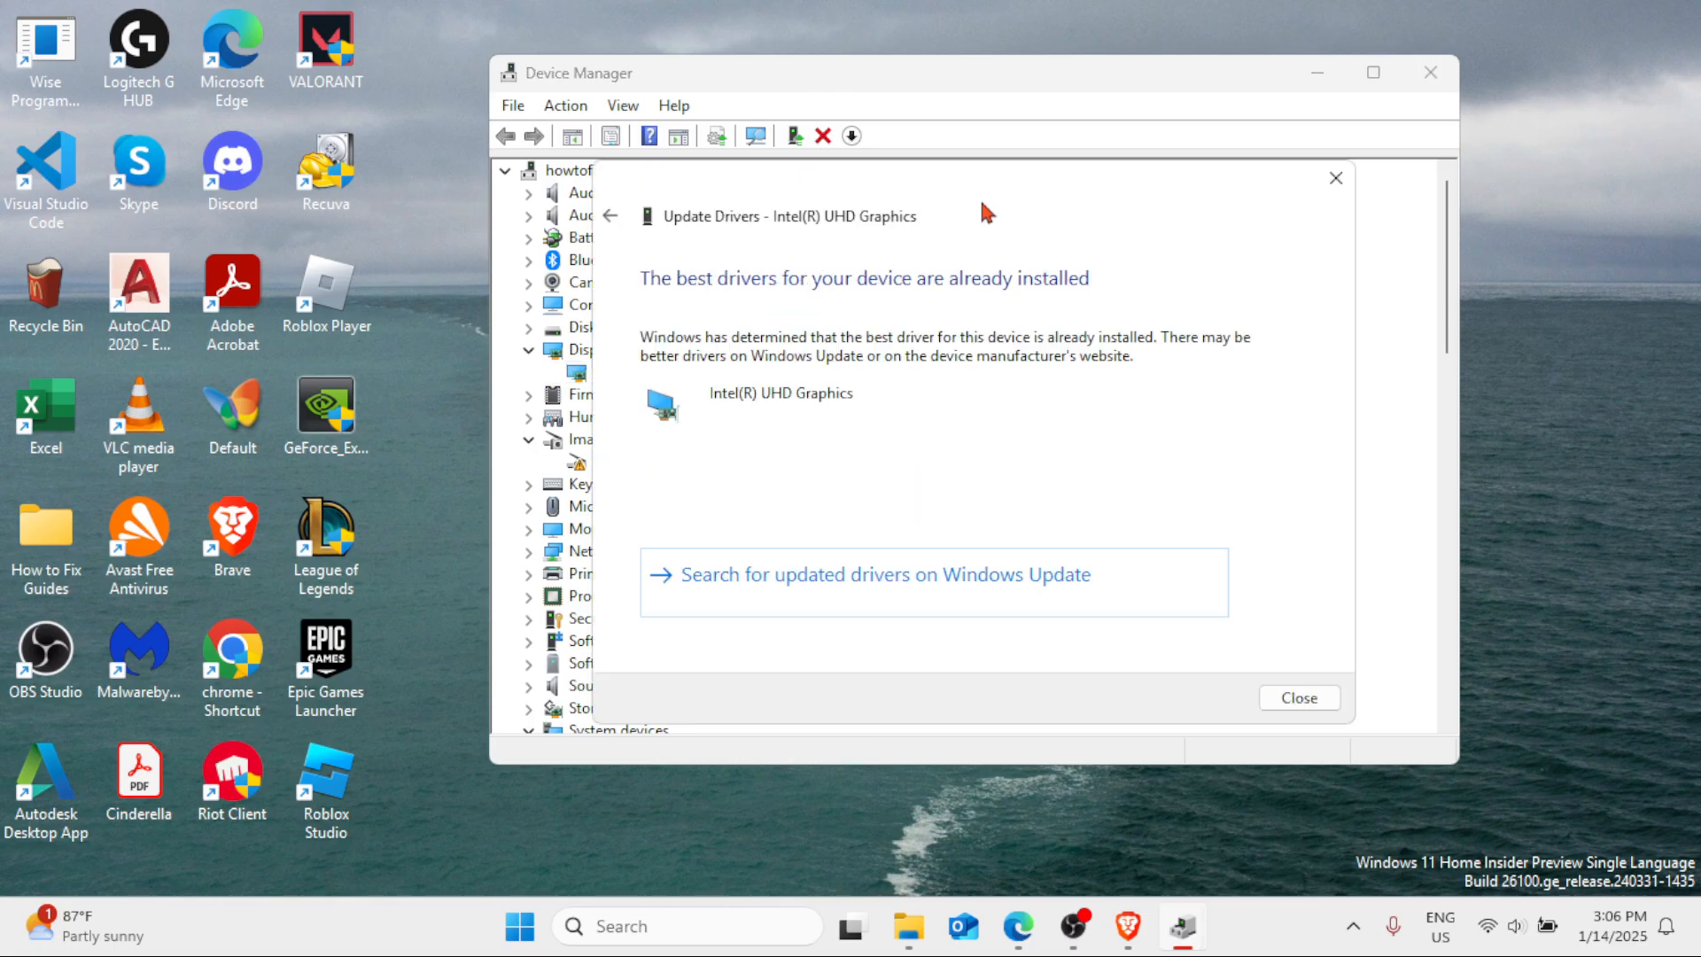
click(1292, 702)
click(1422, 88)
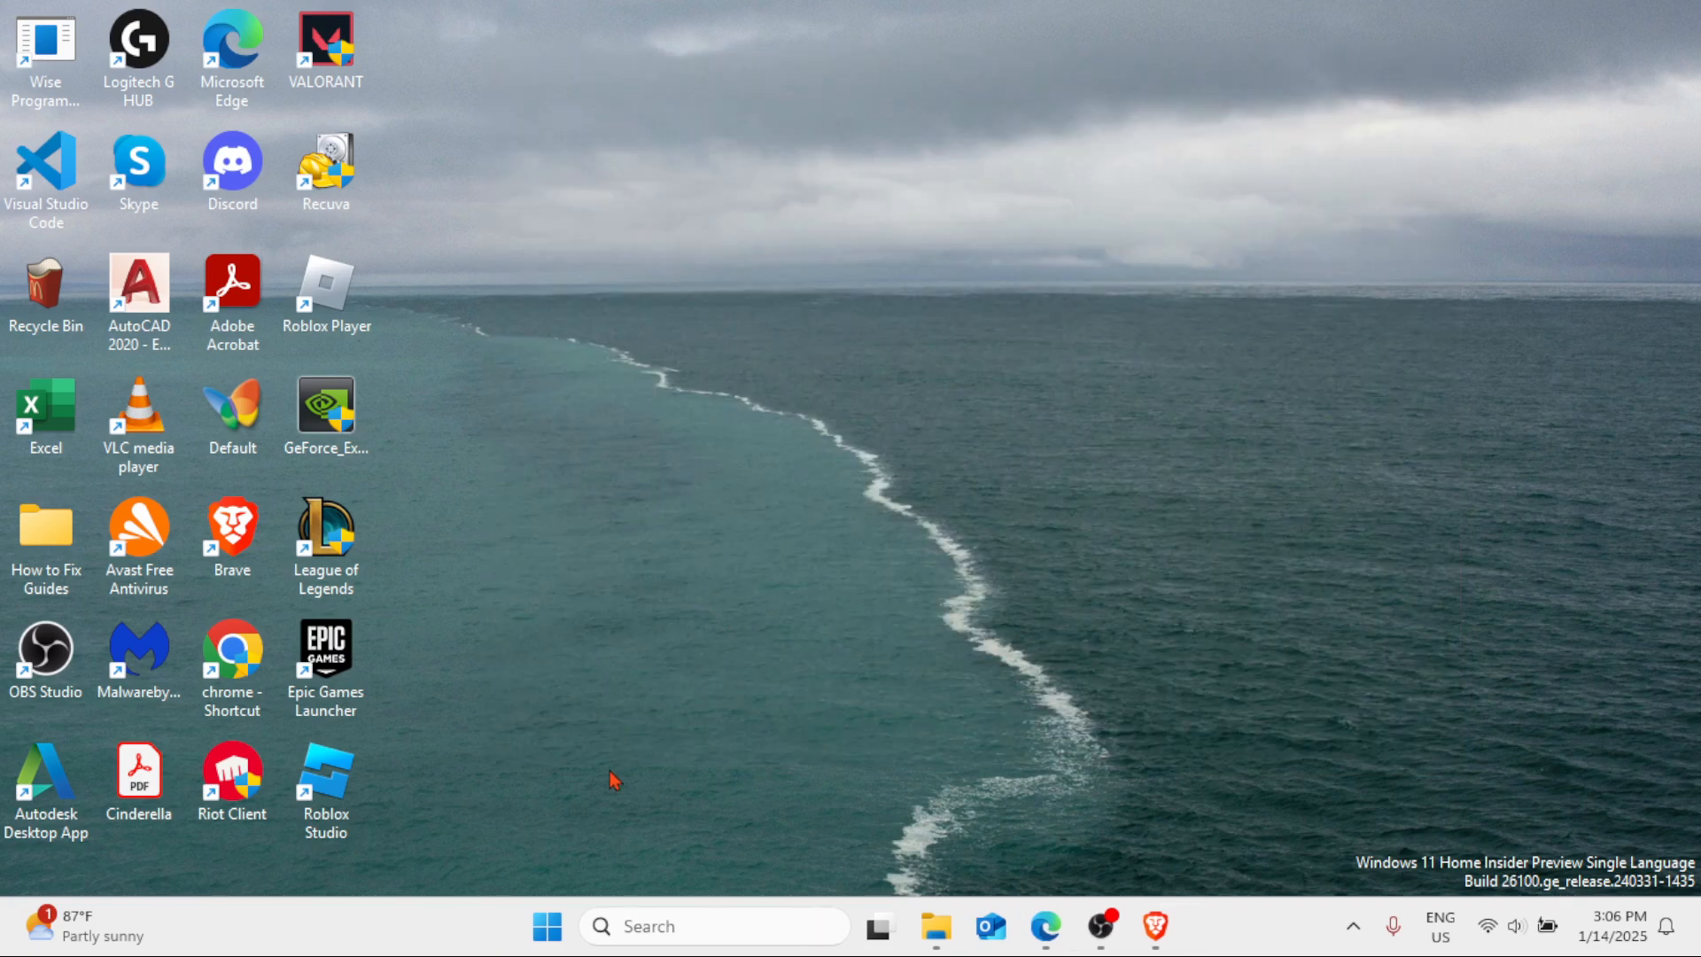
- Check for updates in the Windows Update settings and minimize the Settings window
click(551, 929)
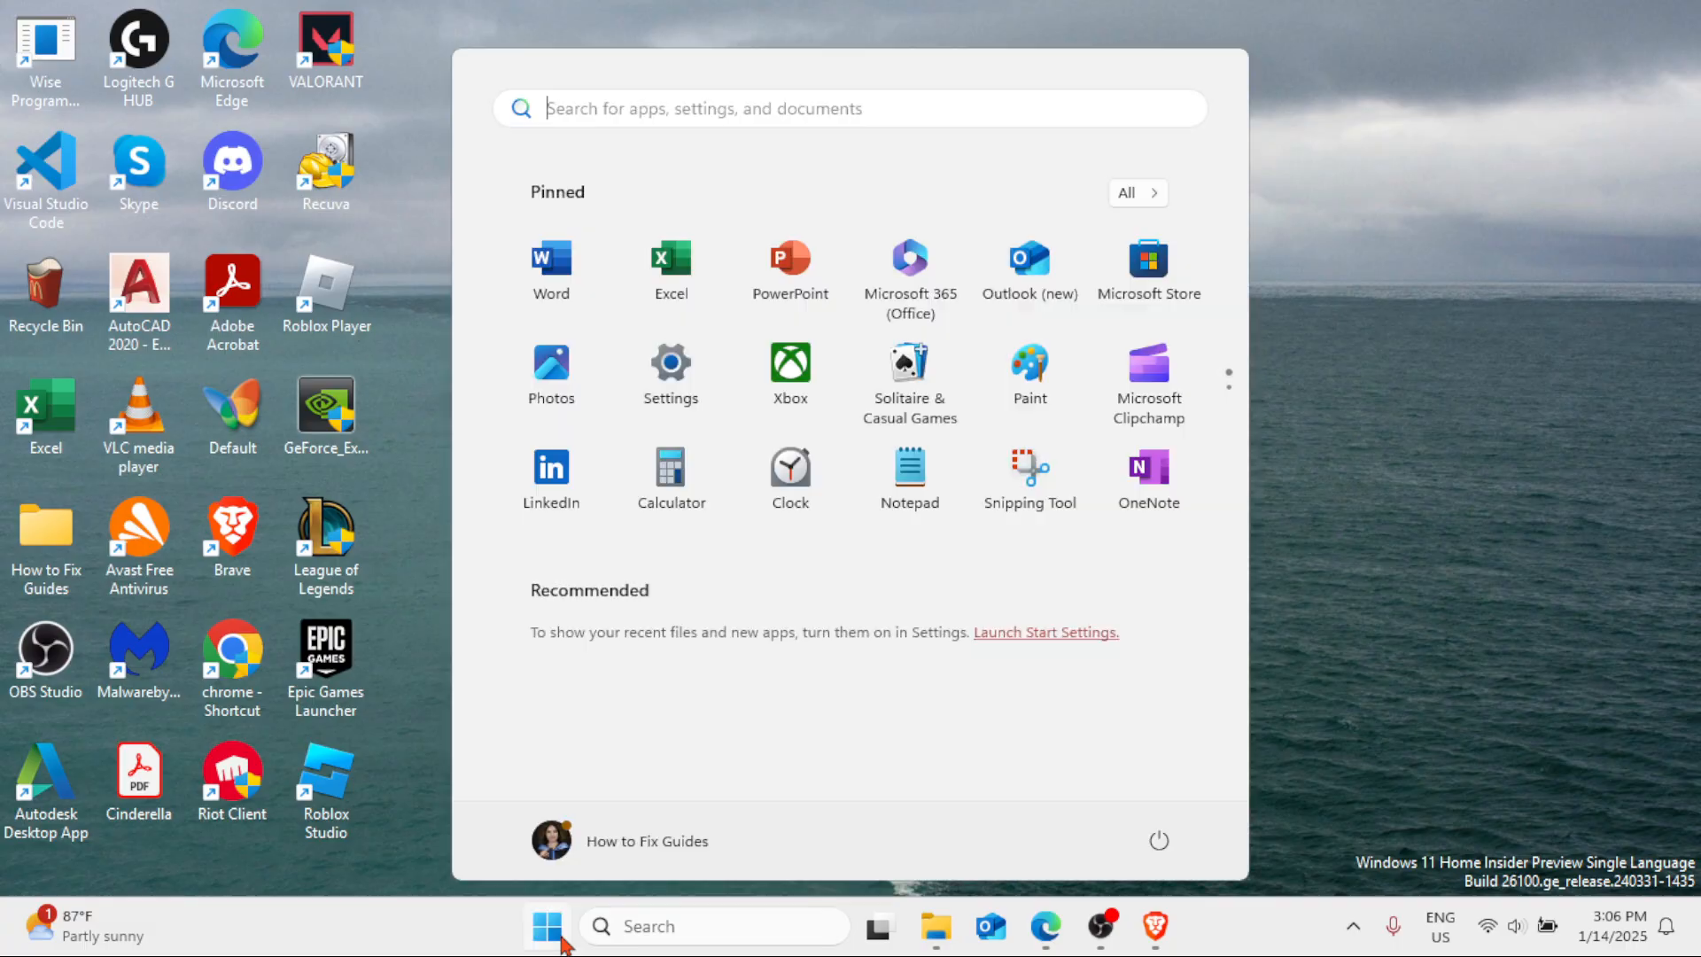
click(662, 360)
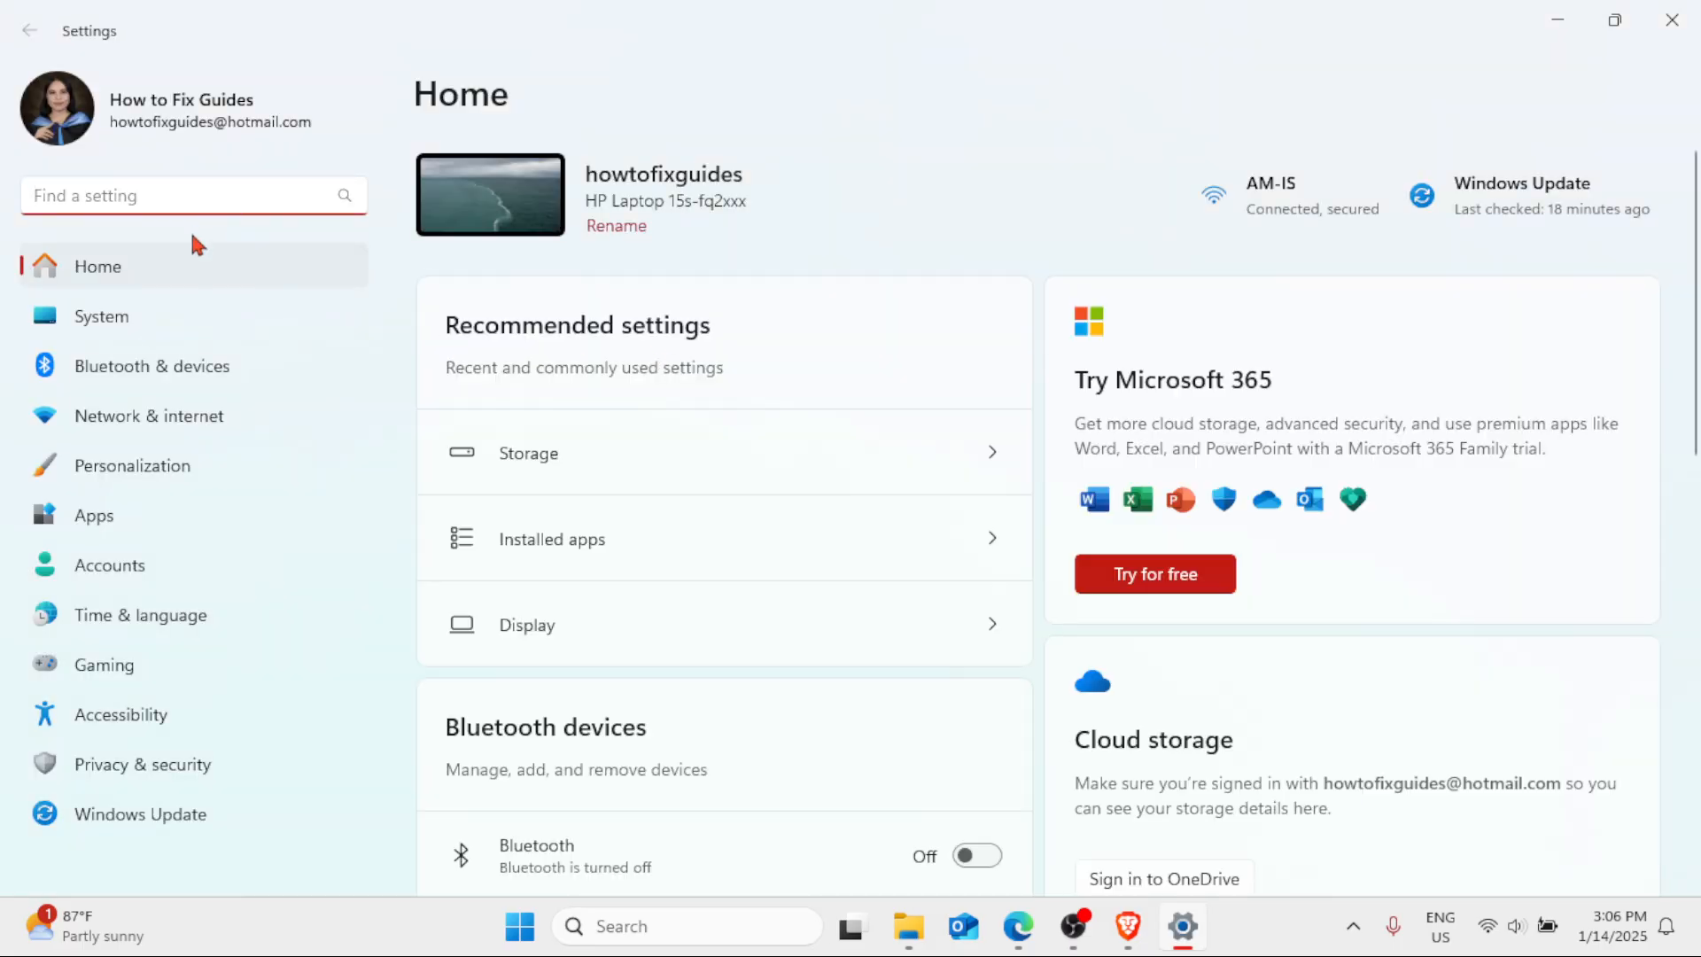
click(145, 816)
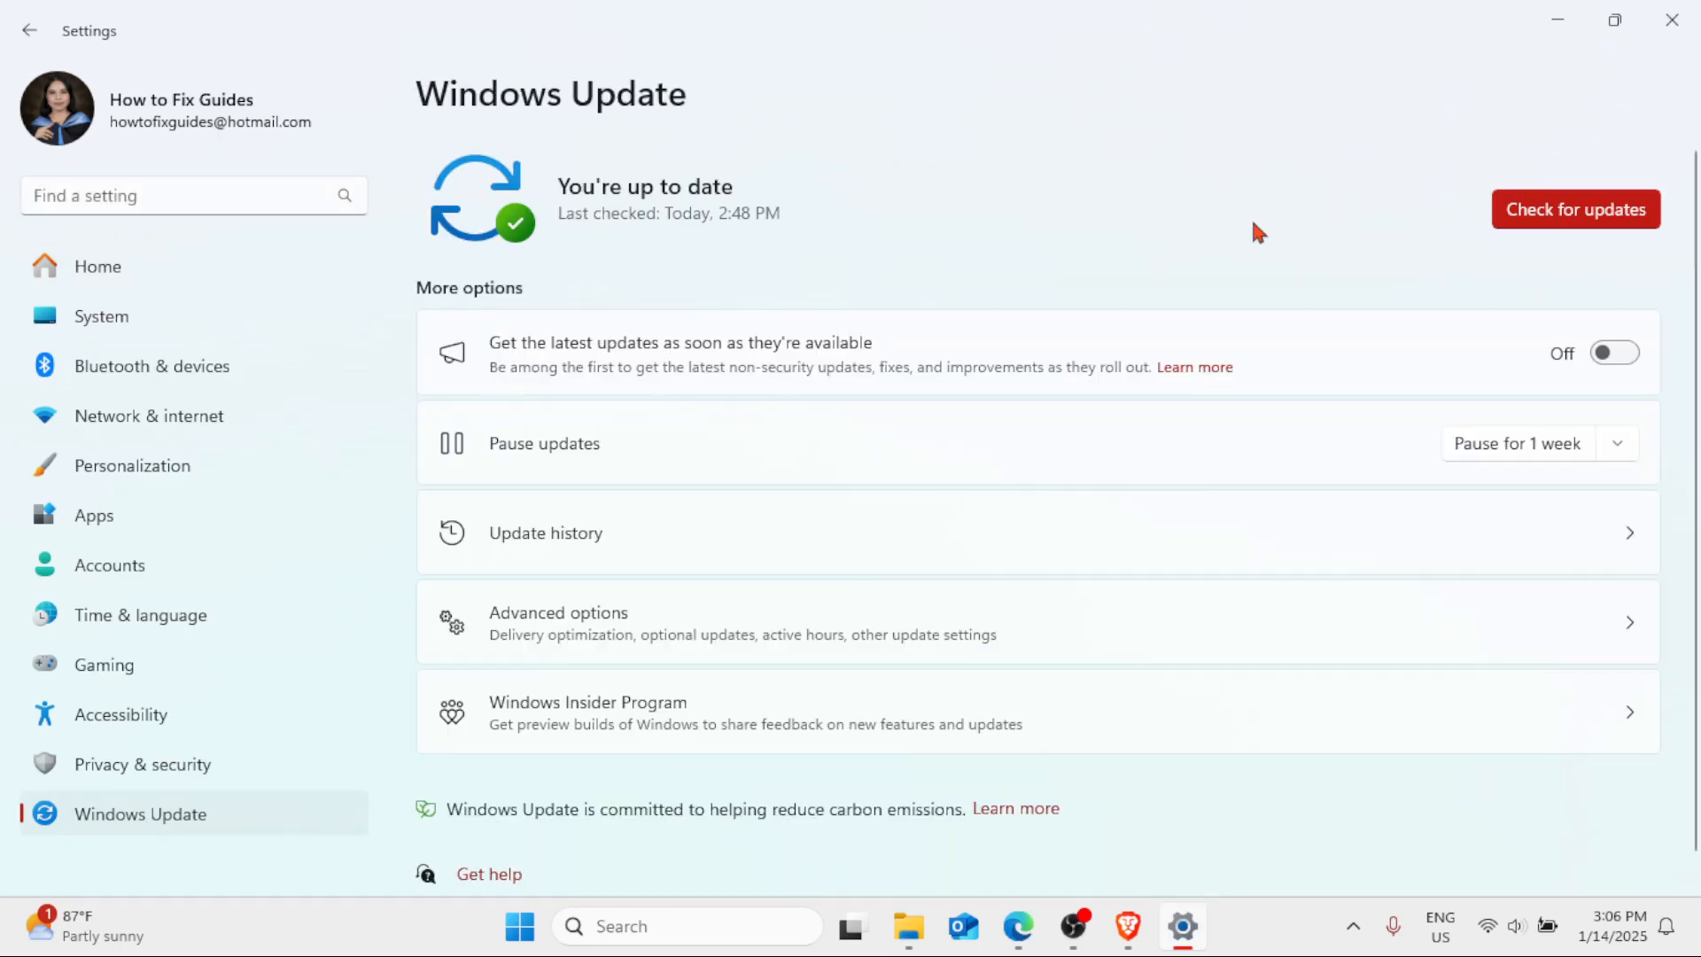
click(1575, 210)
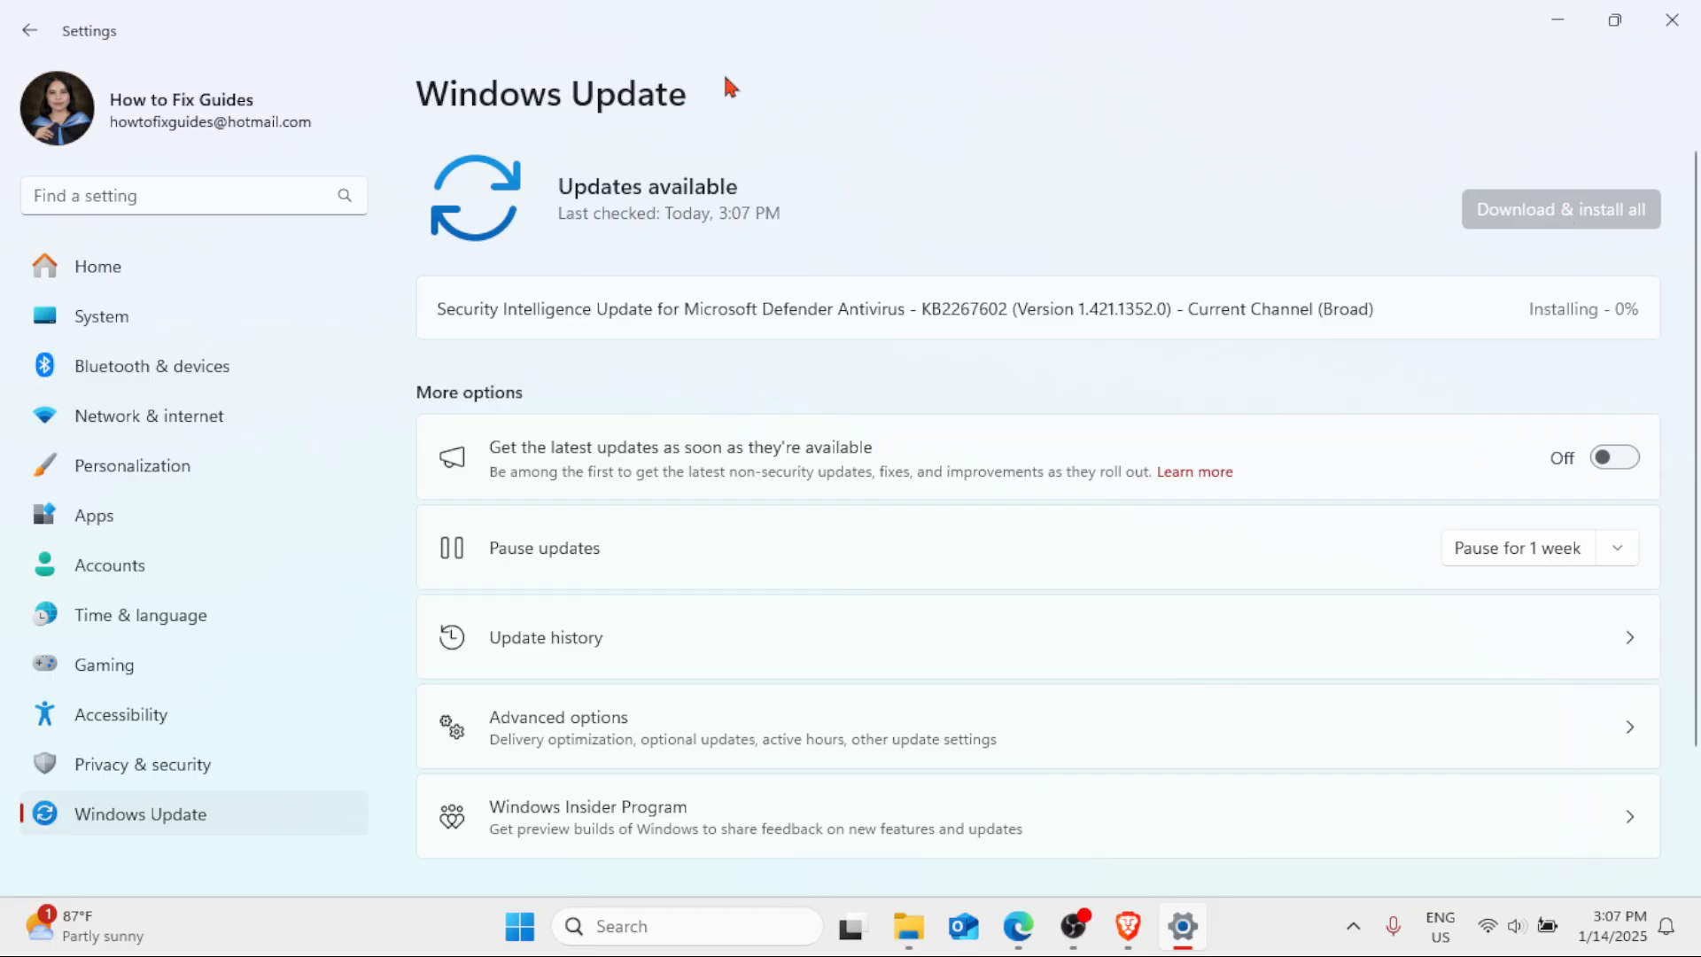
click(1569, 26)
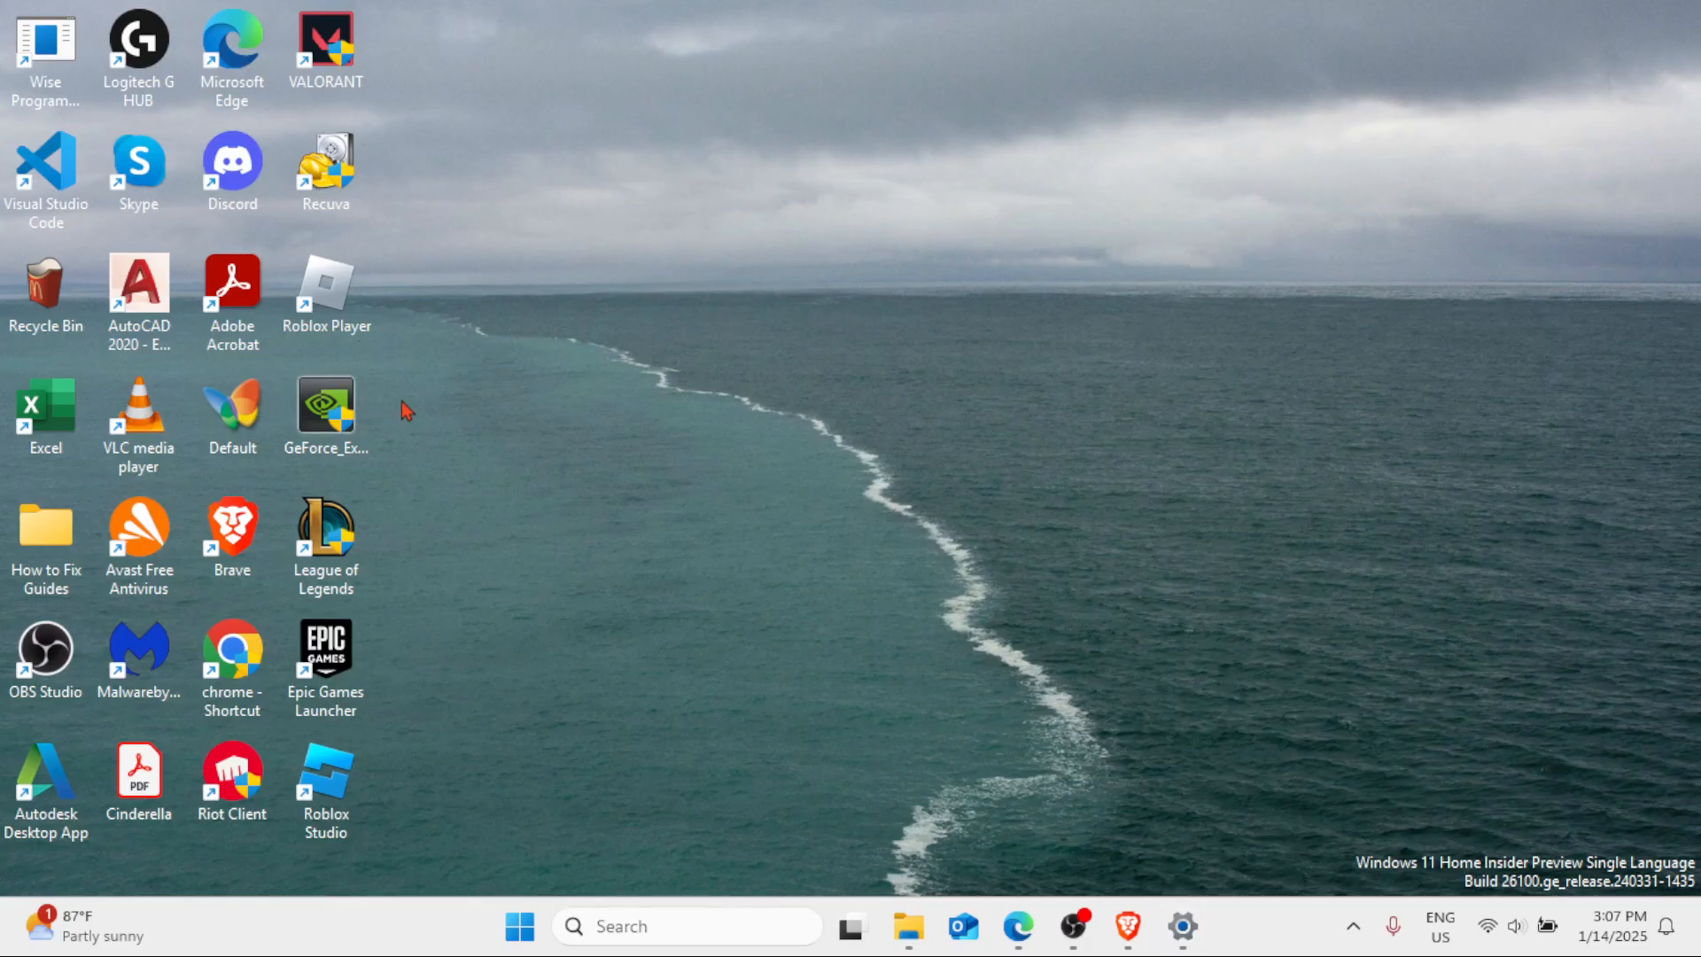
- Open the properties of the League of Legends desktop shortcut and show its compatibility settings
right_click(324, 538)
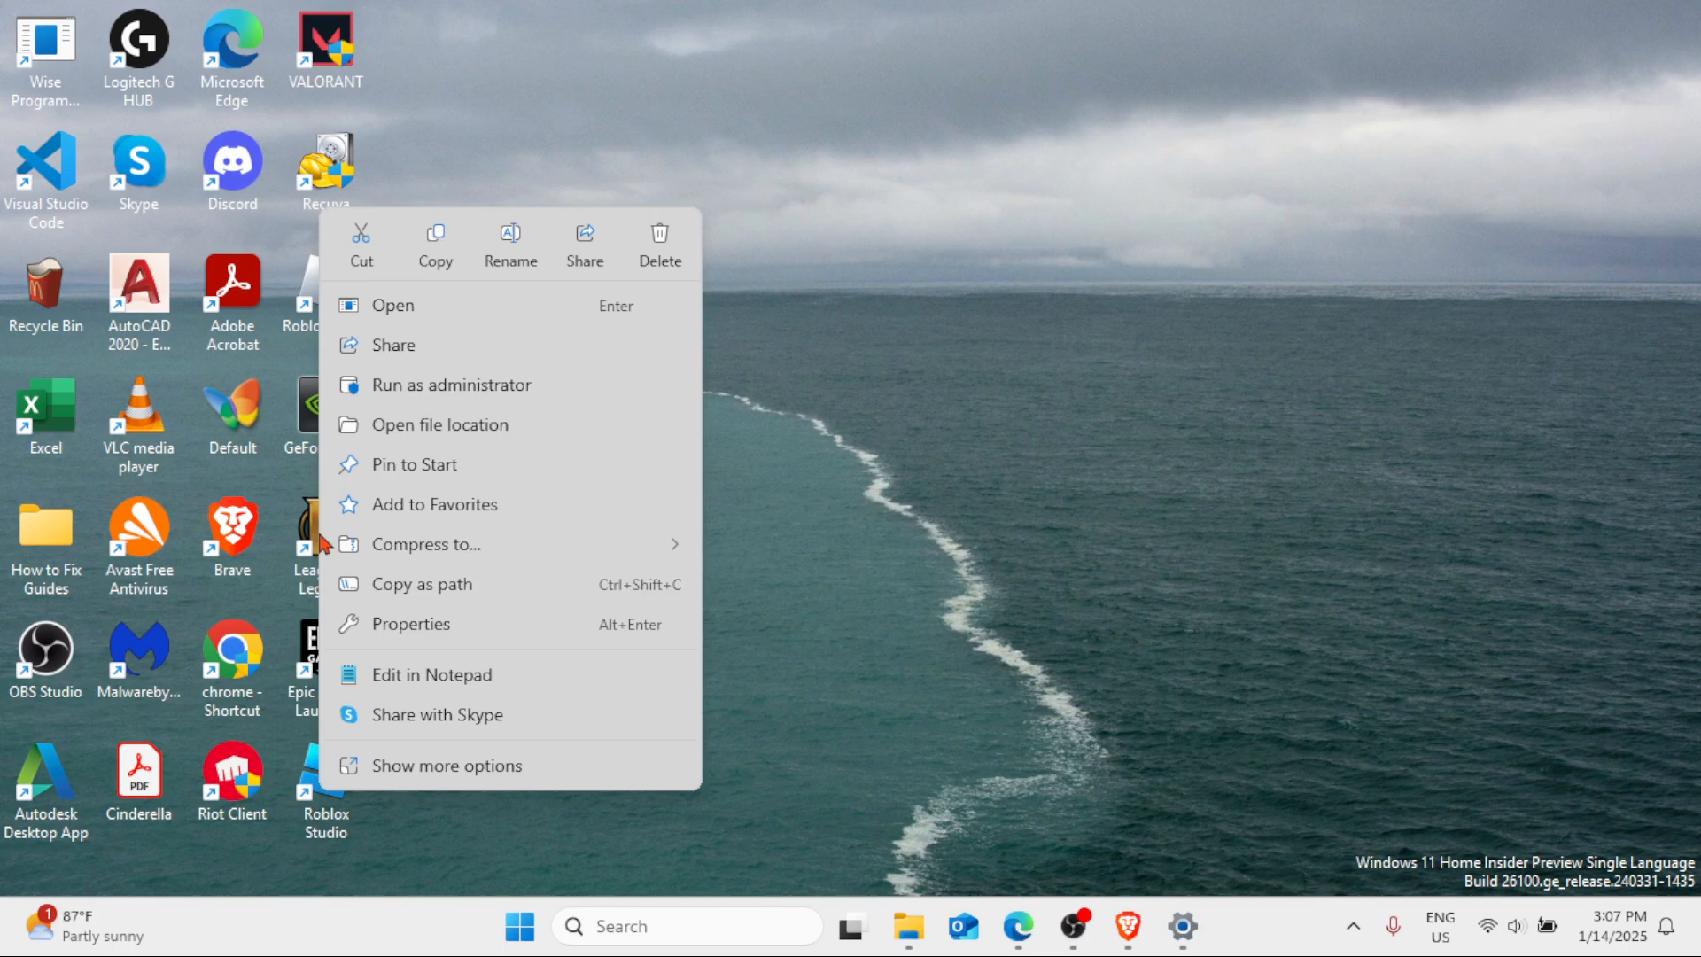
click(380, 768)
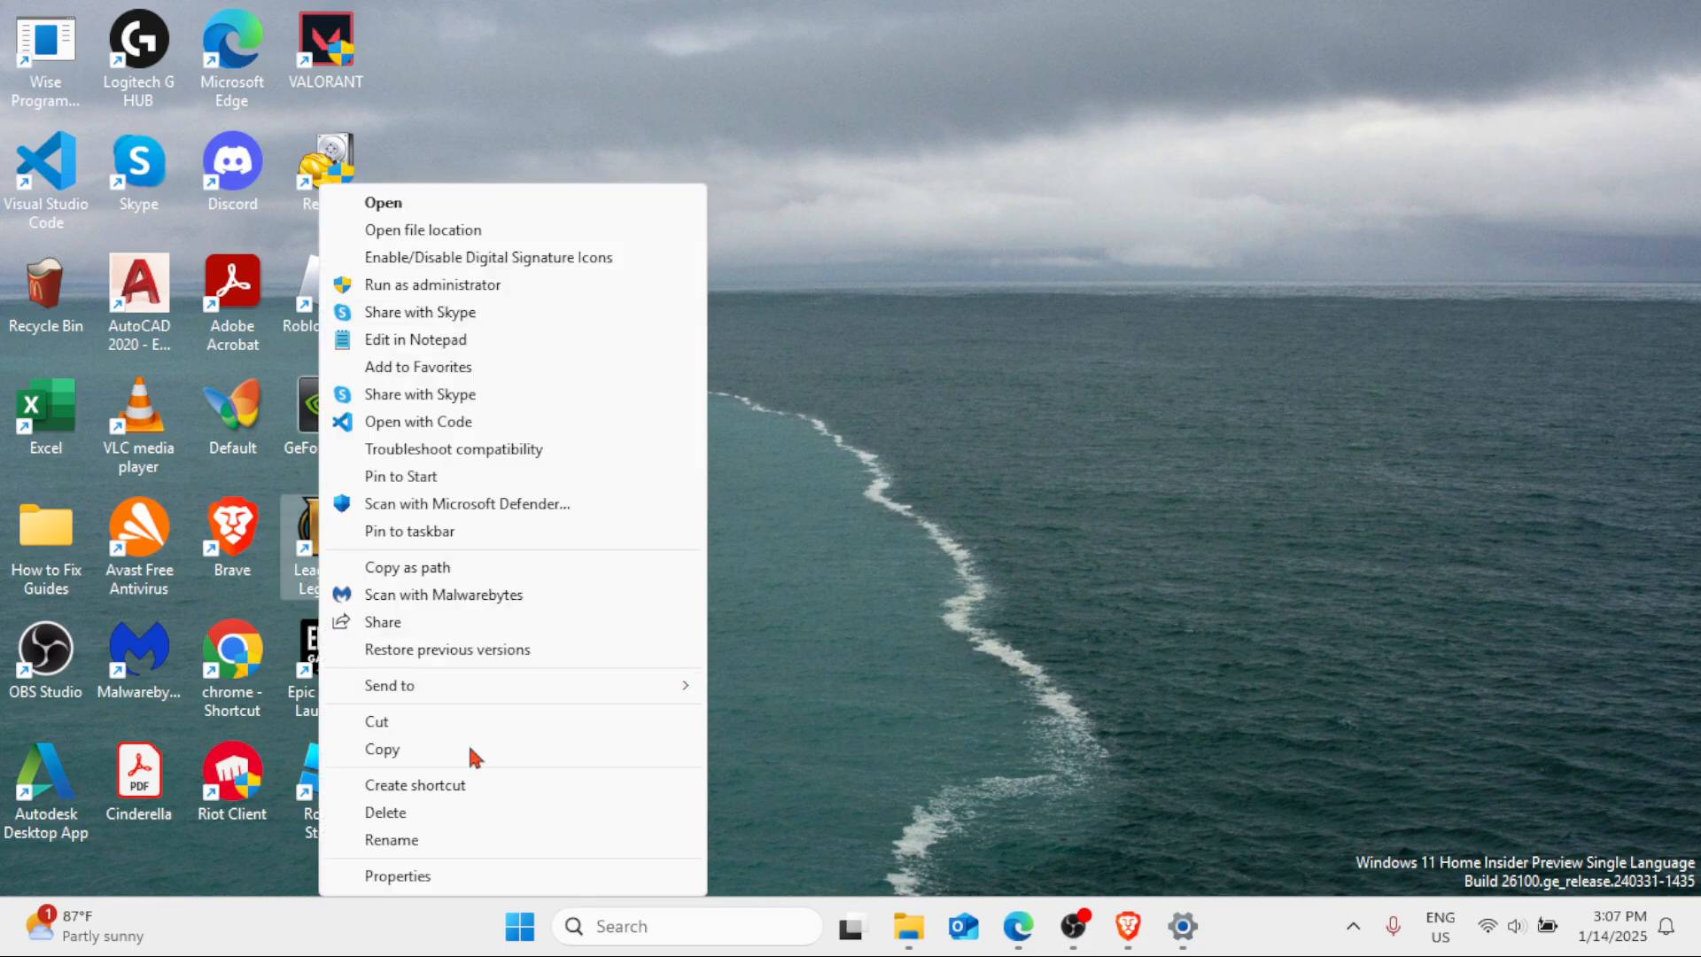
click(443, 877)
drag(422, 208, 878, 104)
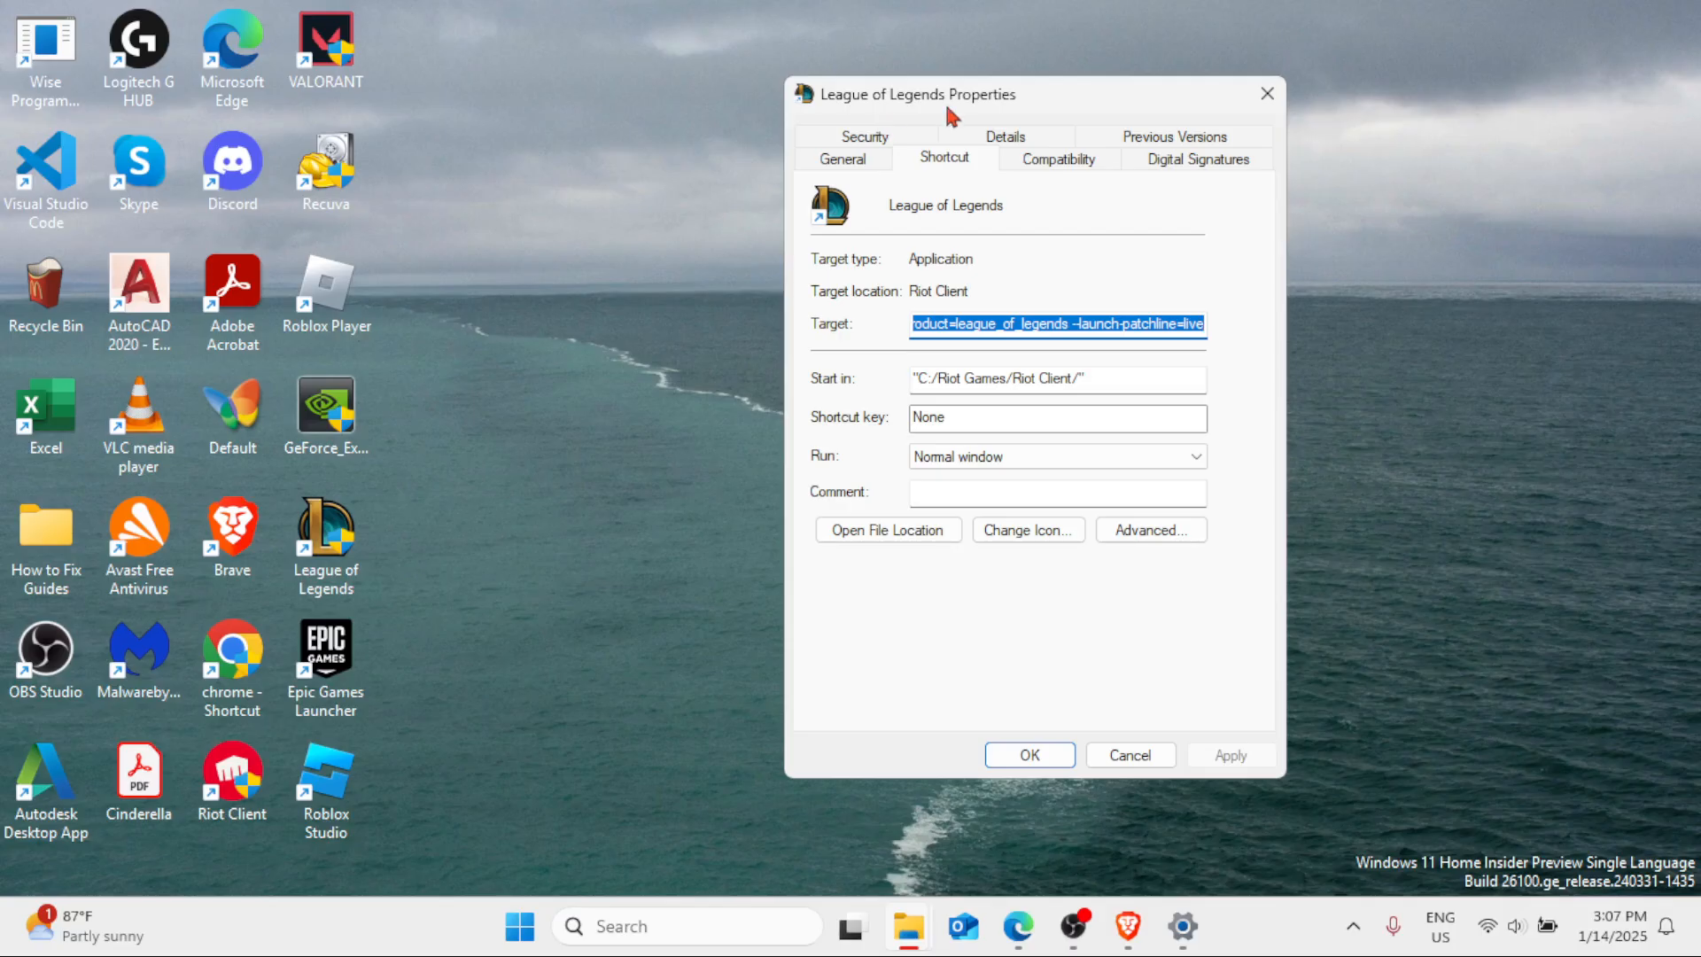
click(1068, 160)
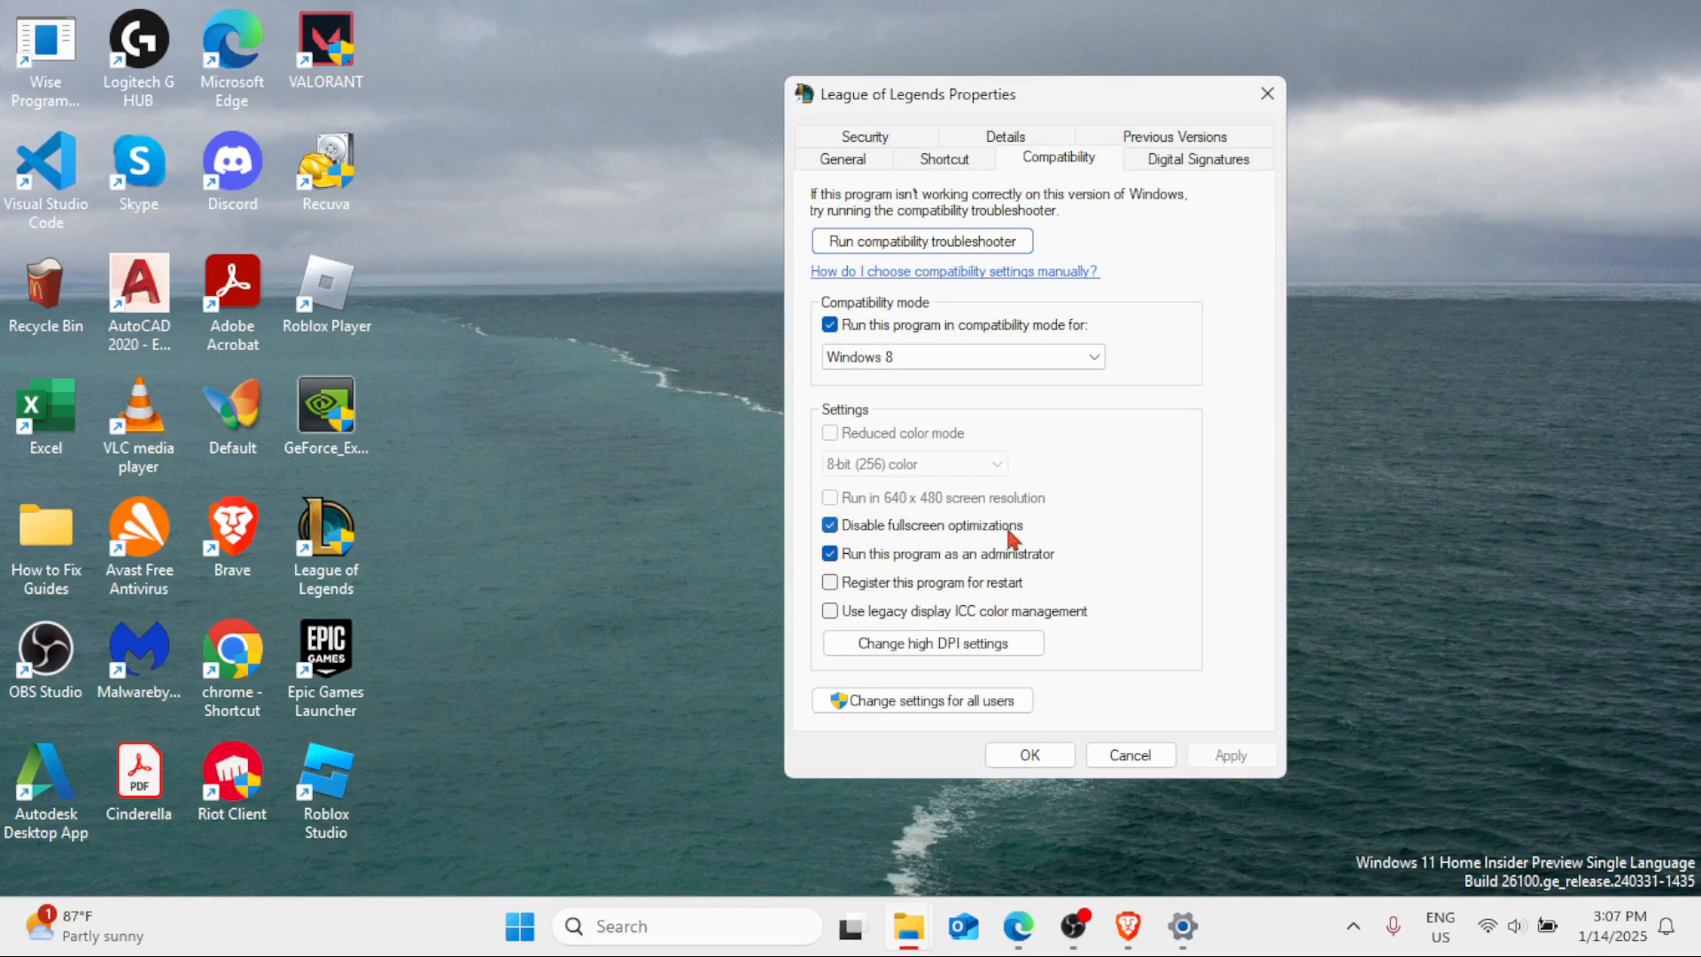
- Clear and re-enable Disable fullscreen optimizations and Run this program as an administrator, and apply the compatibility settings
click(829, 553)
click(829, 525)
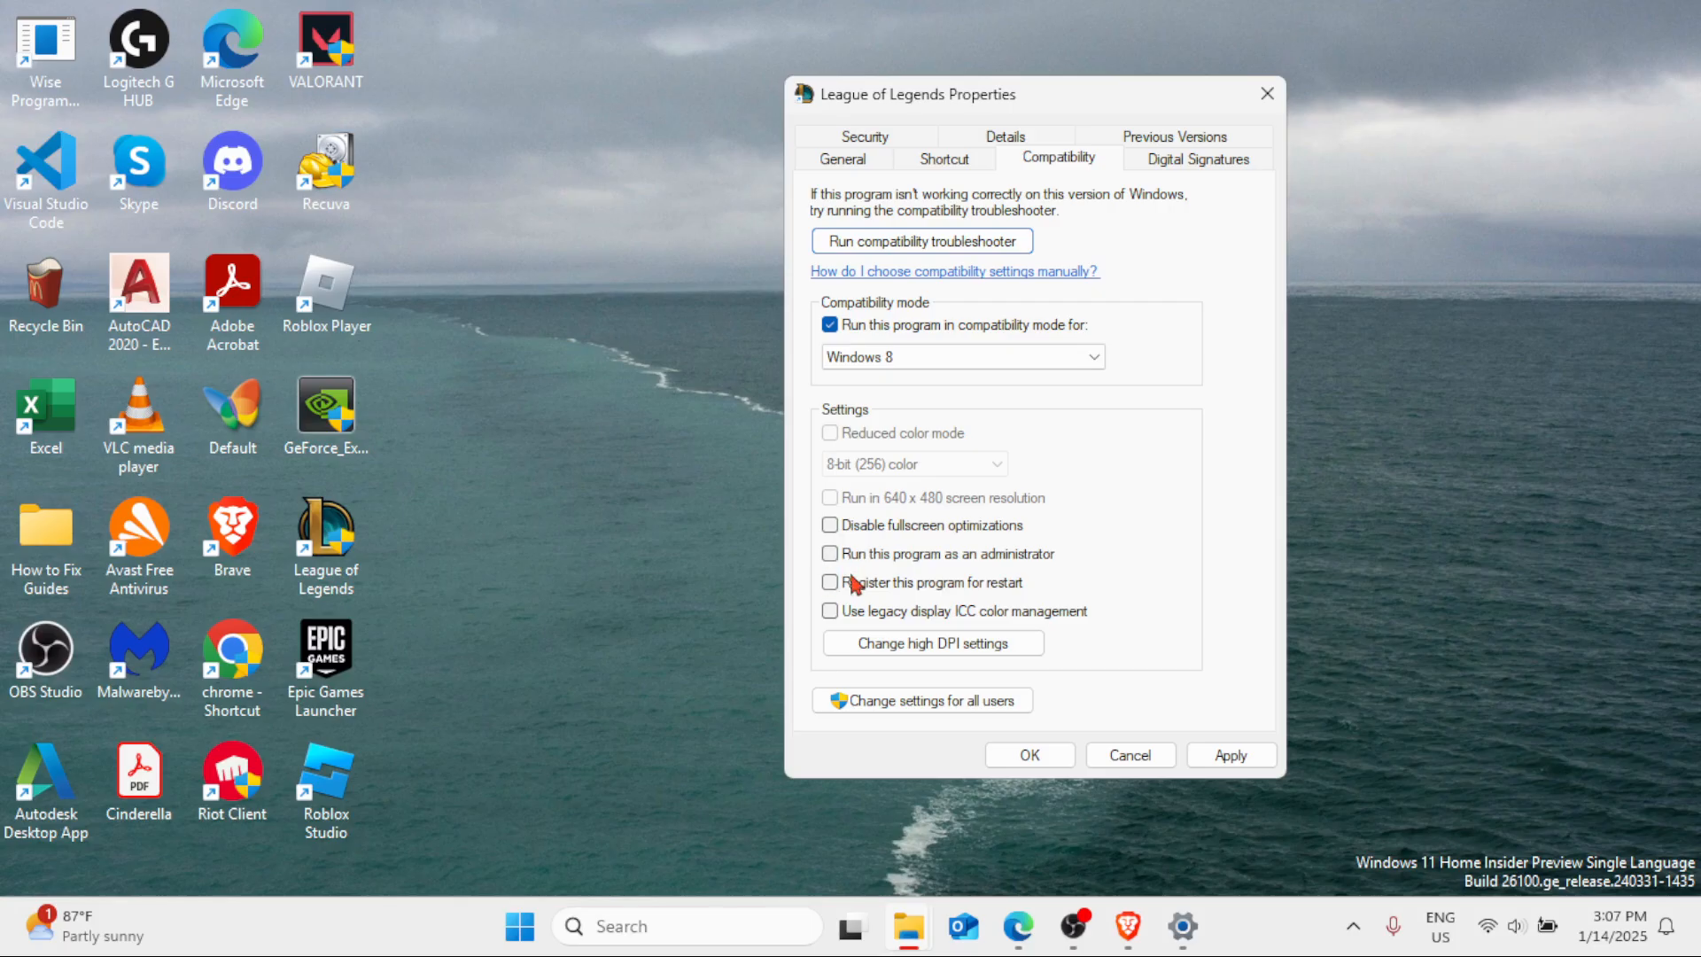
click(830, 525)
click(829, 554)
click(1232, 755)
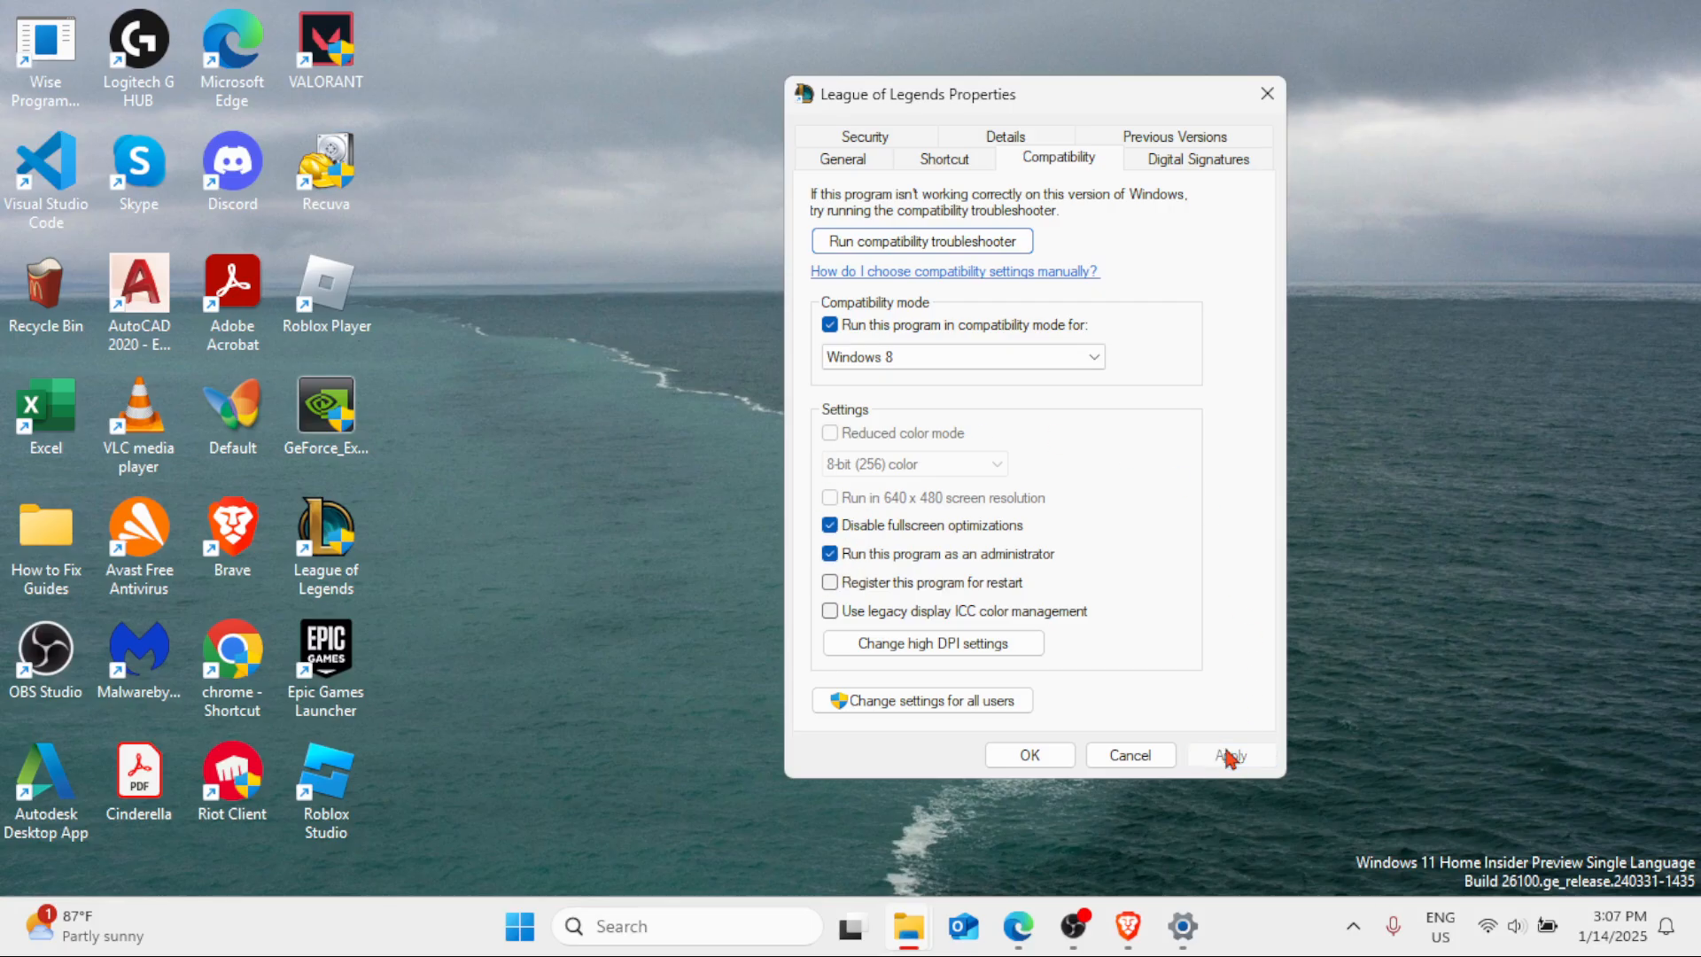
- Confirm and close the League of Legends properties, and bring back the Windows Update settings window and close it
click(1033, 757)
mouse_move(1187, 922)
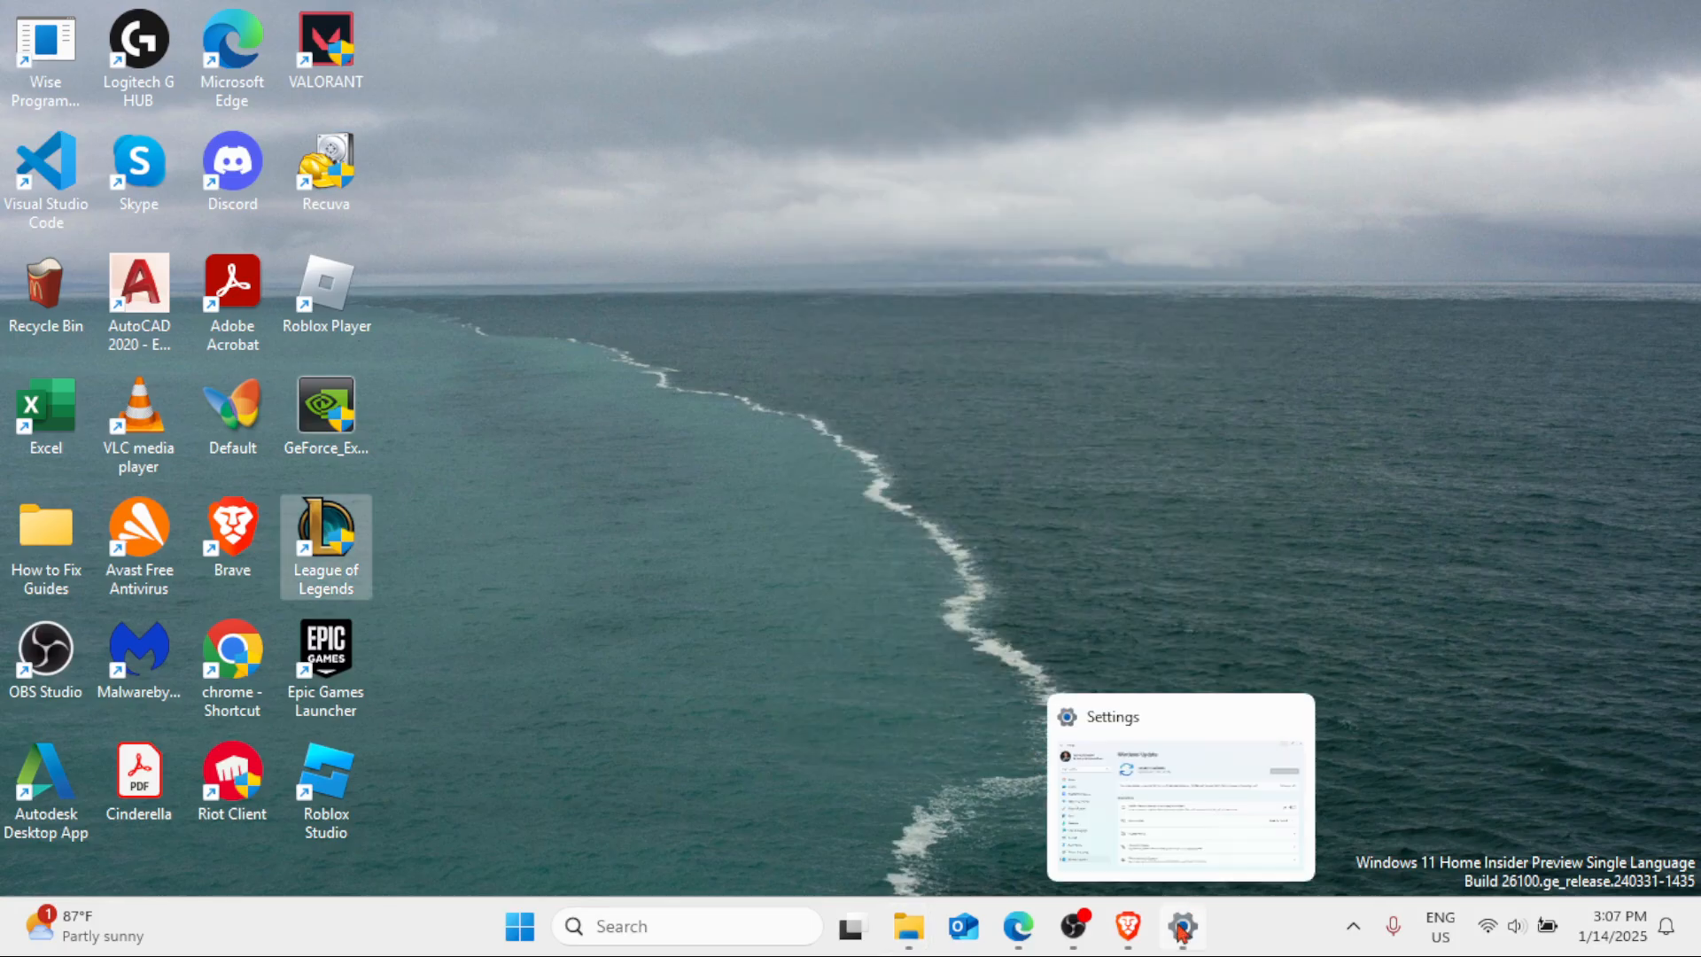
click(1162, 840)
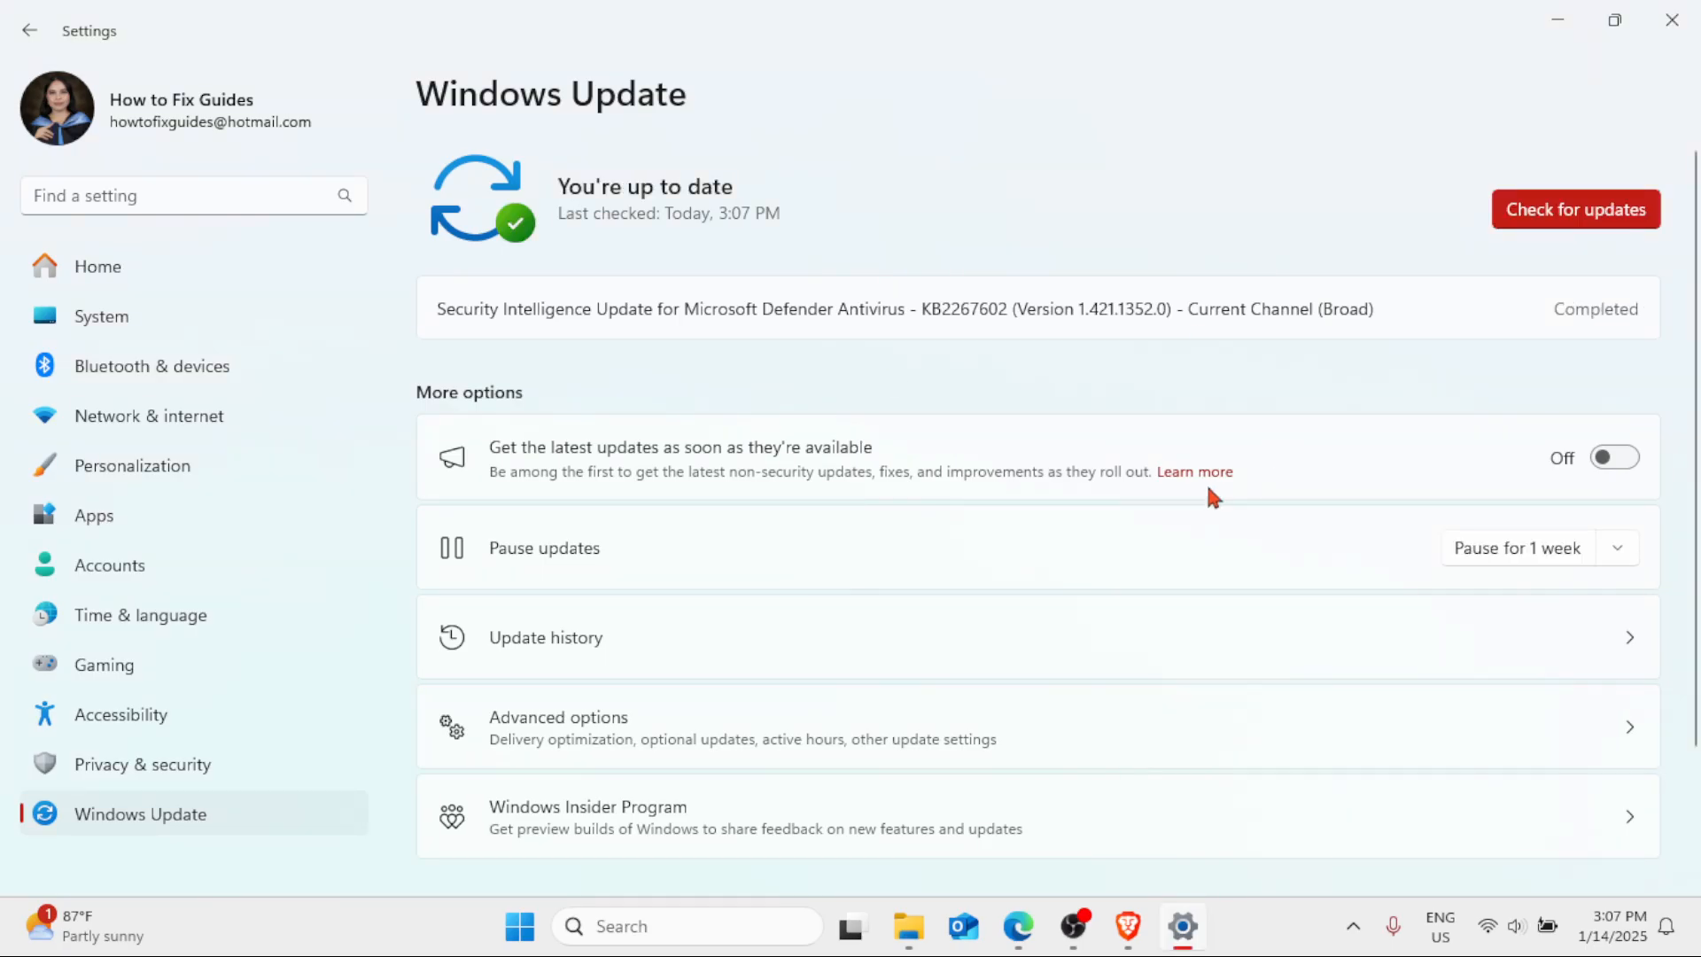
click(1680, 20)
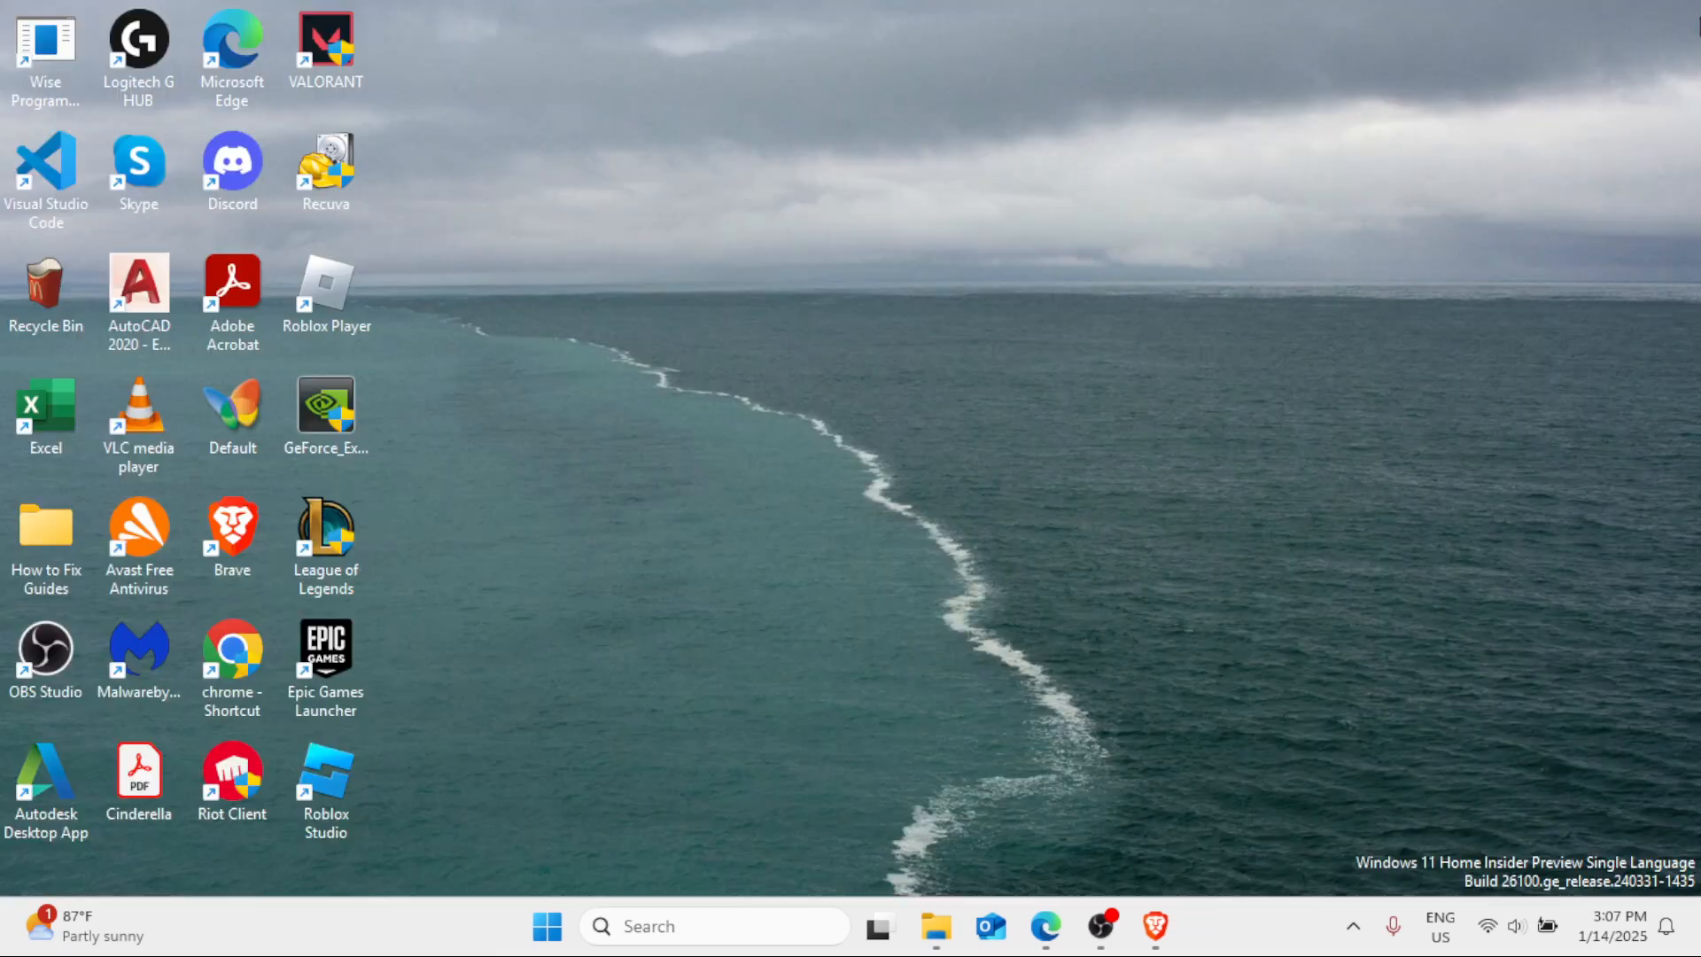
- Show the Windows shut down, sign out and restart options, and dismiss them without choosing one
right_click(549, 927)
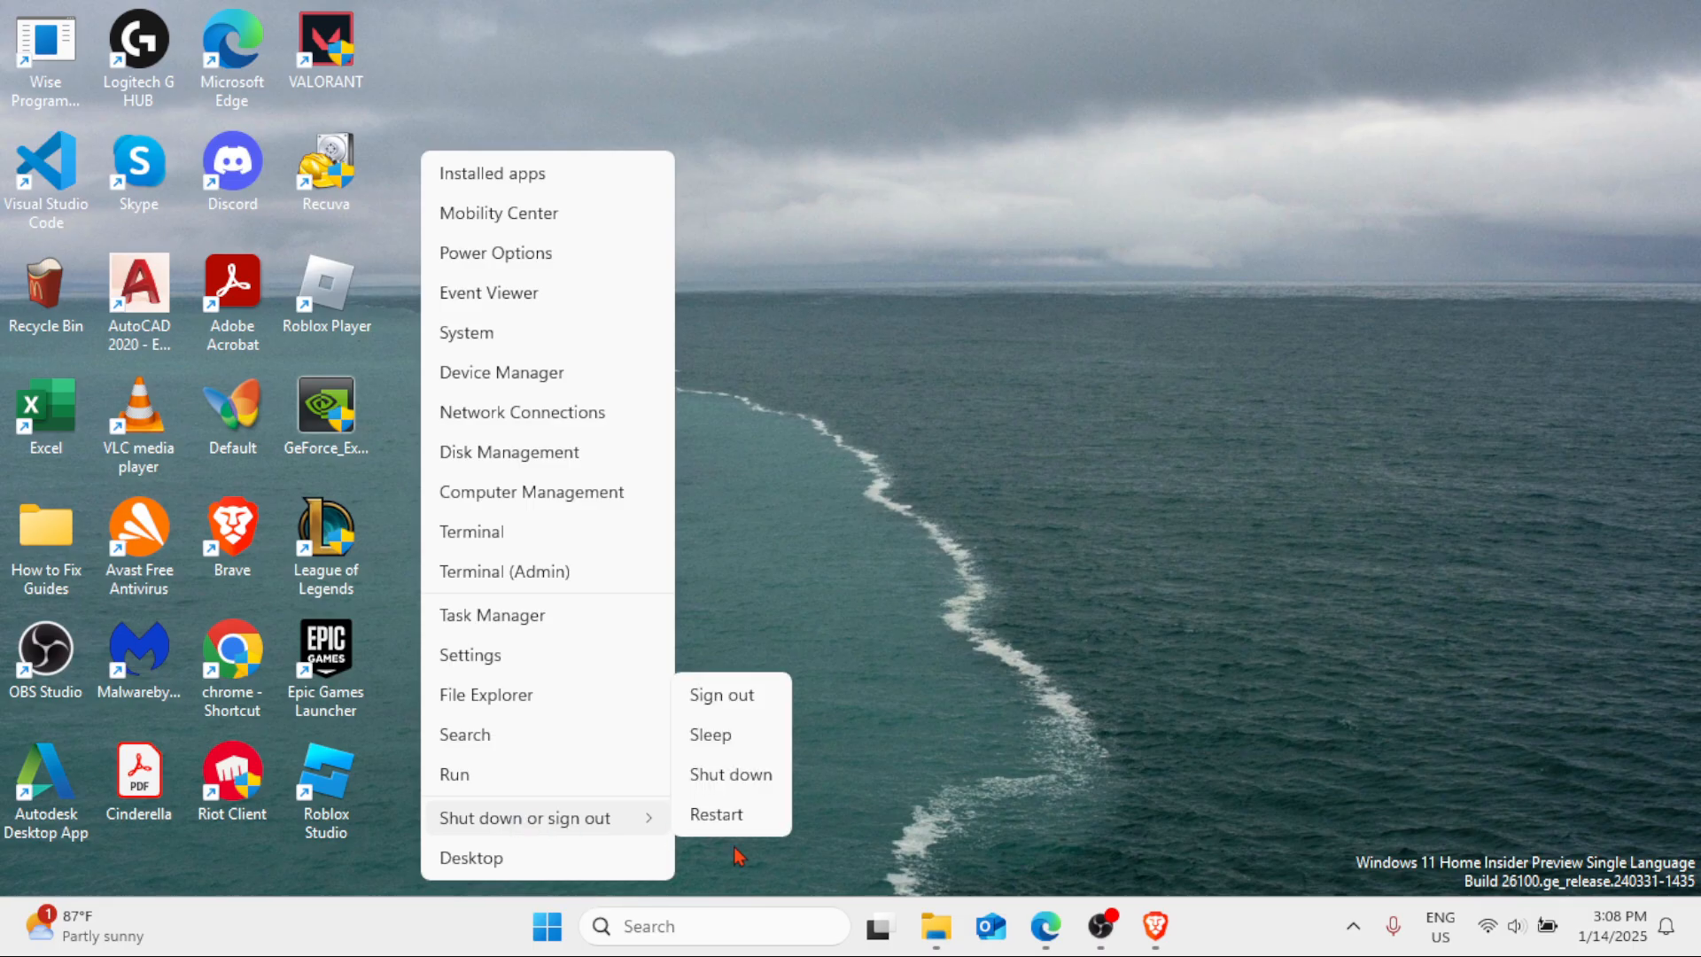
click(926, 568)
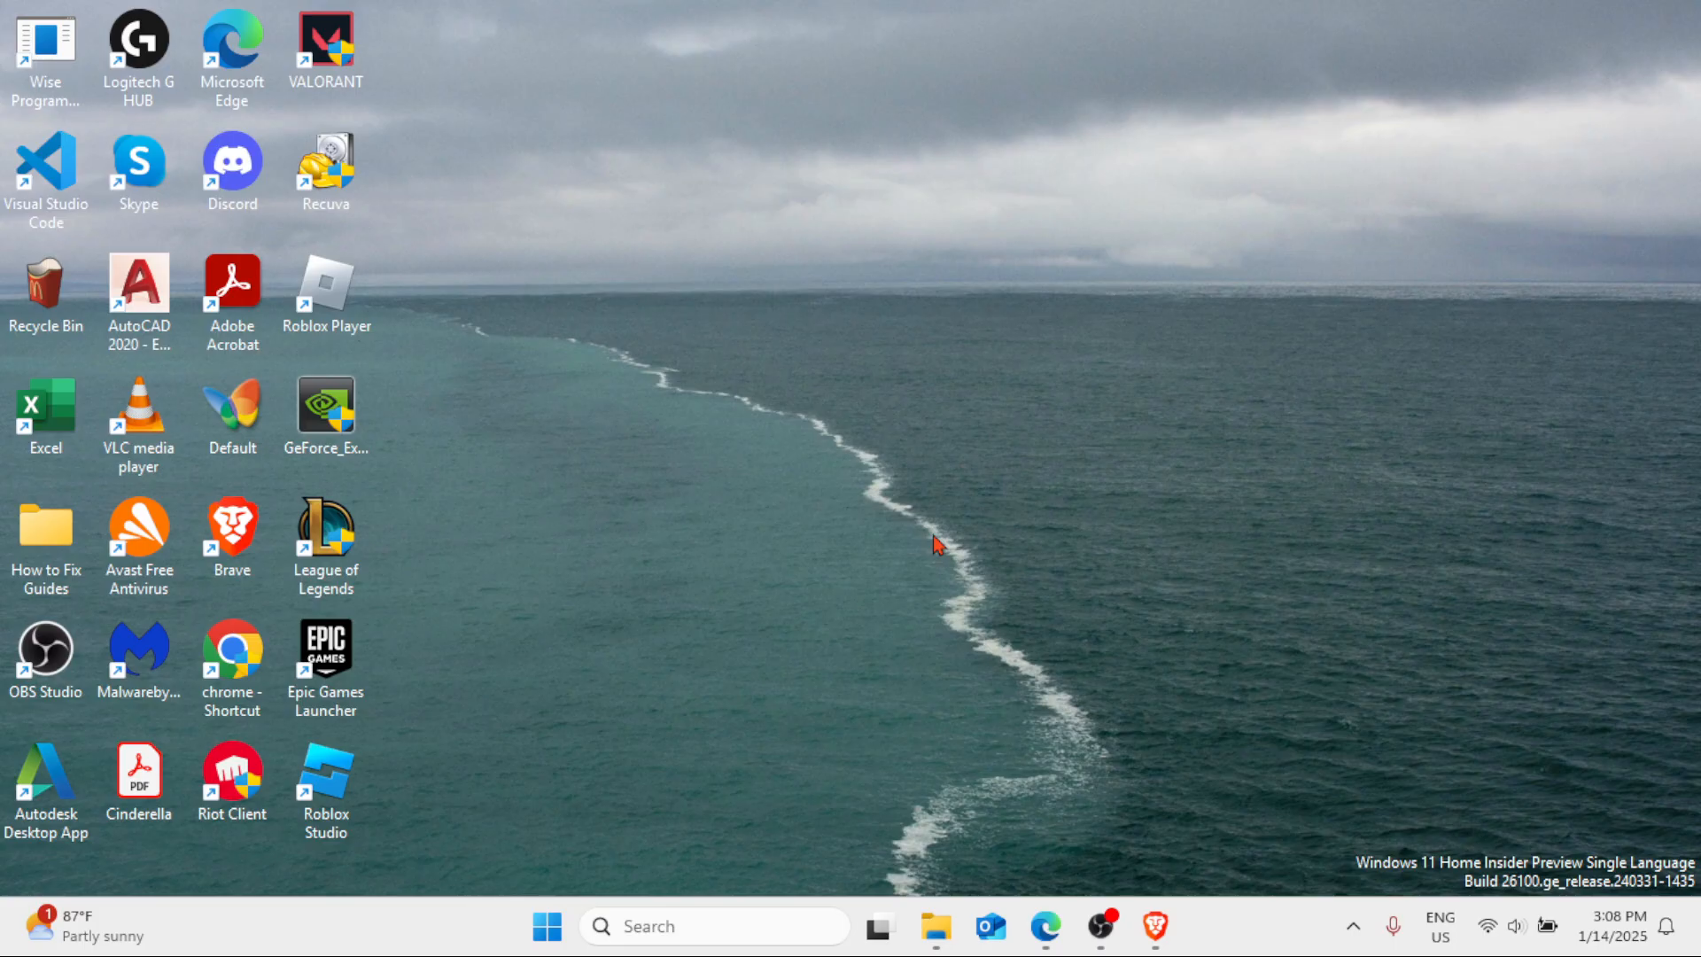
mouse_move(1100, 926)
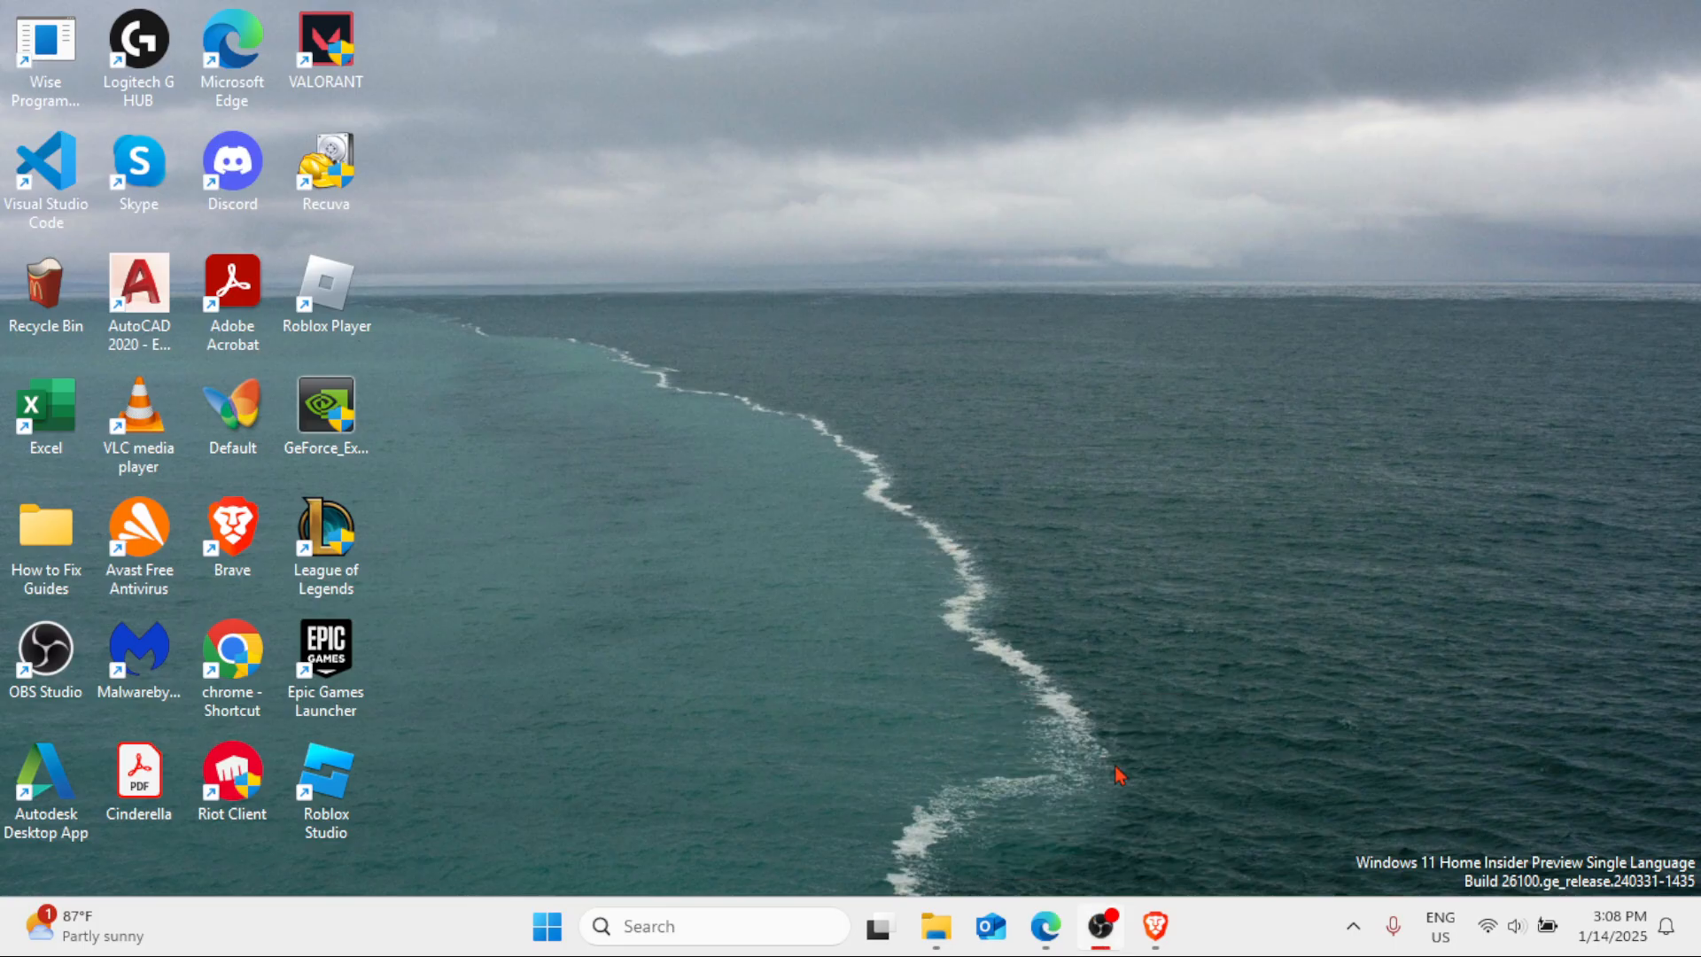